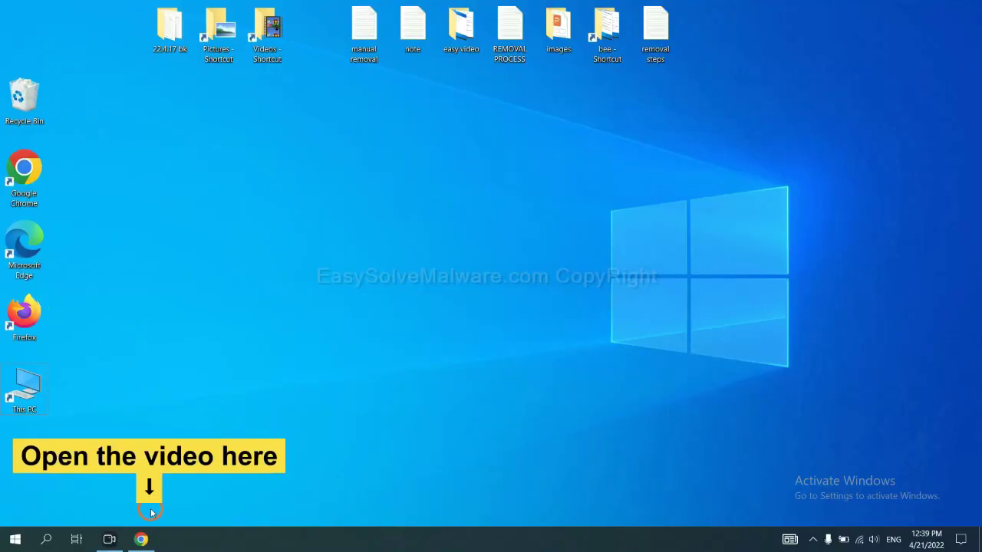
Step: Restore the Chrome window showing the YouTube 'How to Remove McAfee Scam' video
left_click(143, 537)
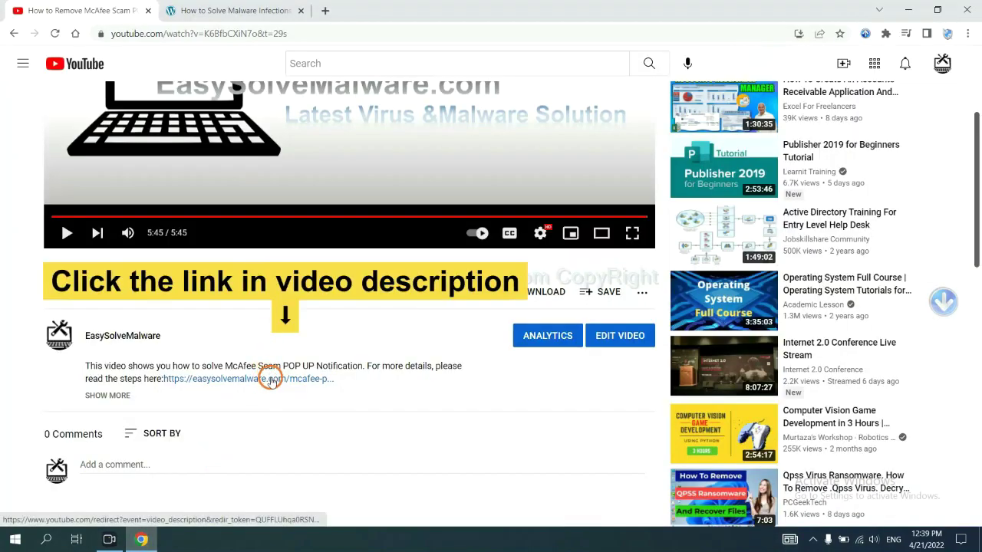
Step: Download the SpyHunter for Windows installer from the easysolvemalware.com guide and run it
left_click(253, 10)
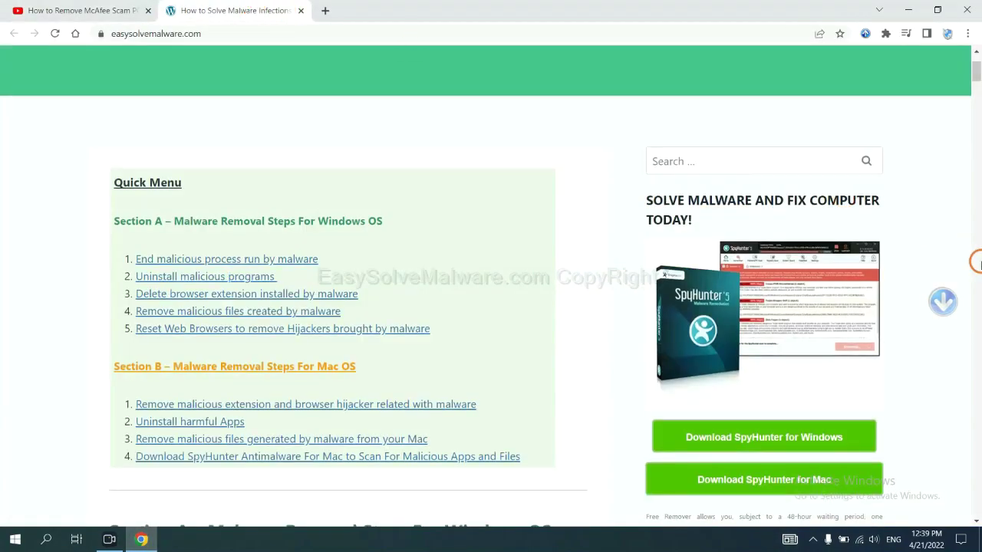
scroll(976, 261, "down", 3)
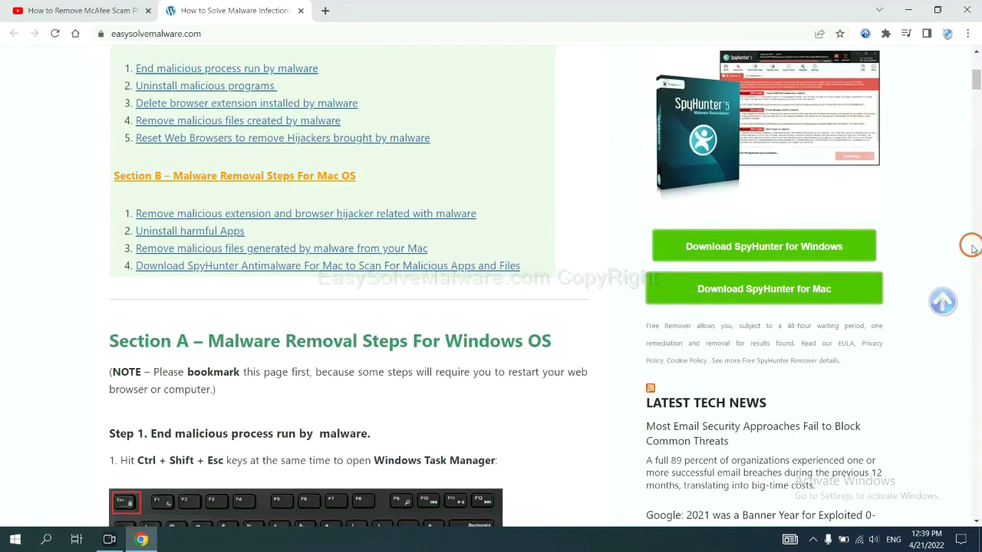
left_click(834, 245)
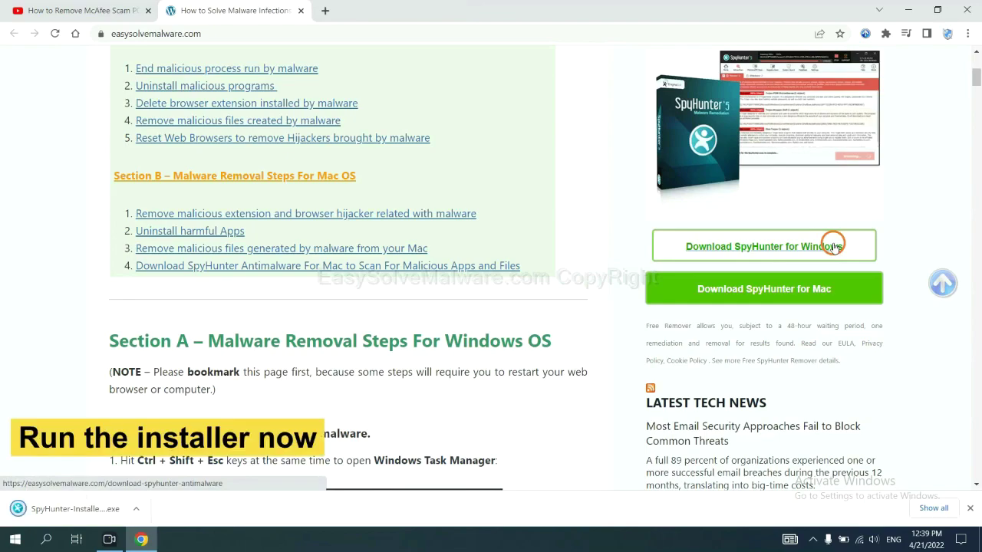
left_click(63, 510)
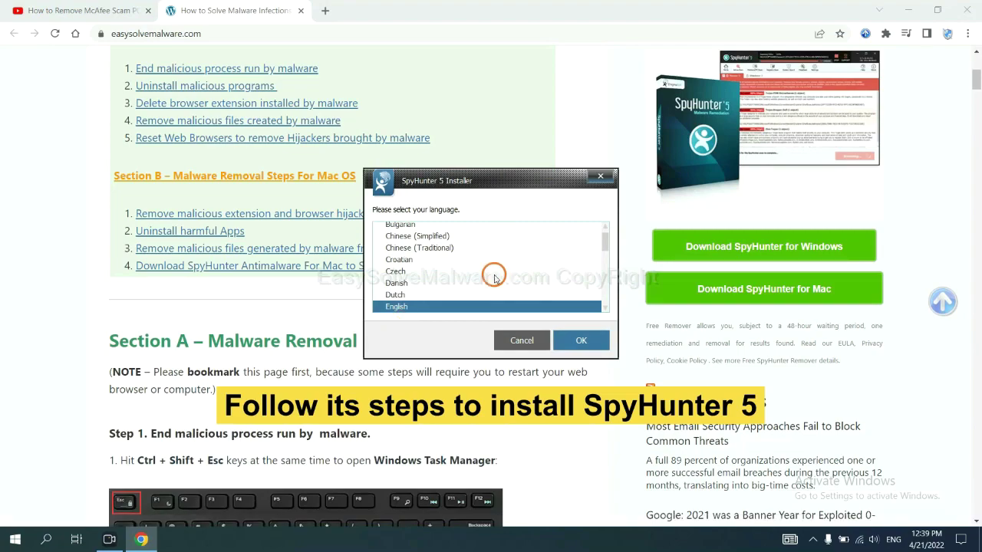
Step: Install SpyHunter 5 in English, accepting the EULA and finishing setup
left_click(574, 341)
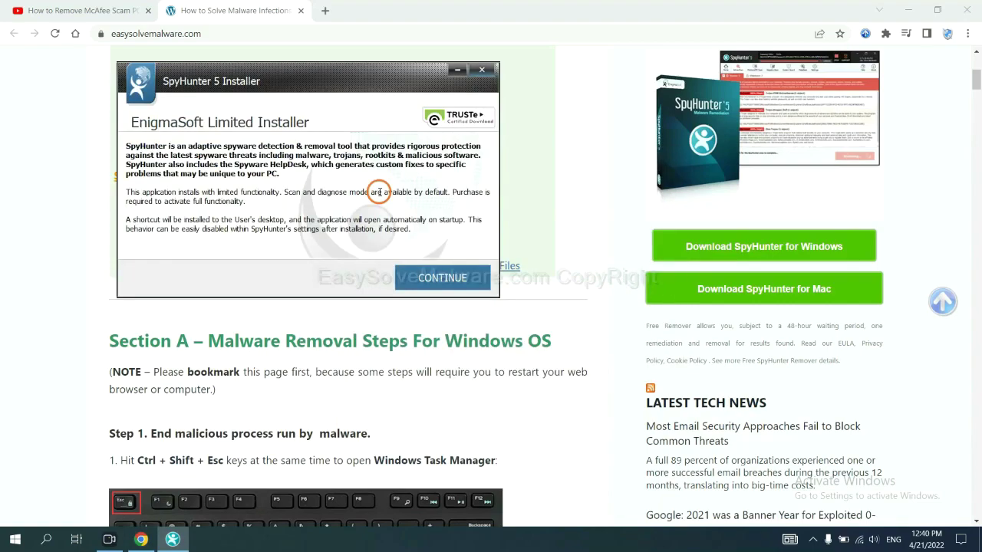
left_click(430, 279)
left_click(316, 246)
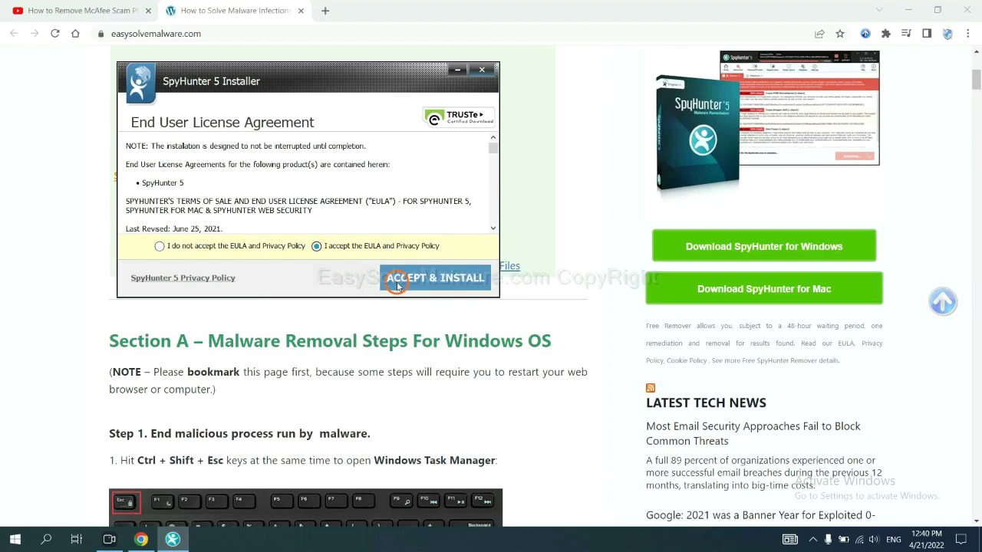
left_click(397, 283)
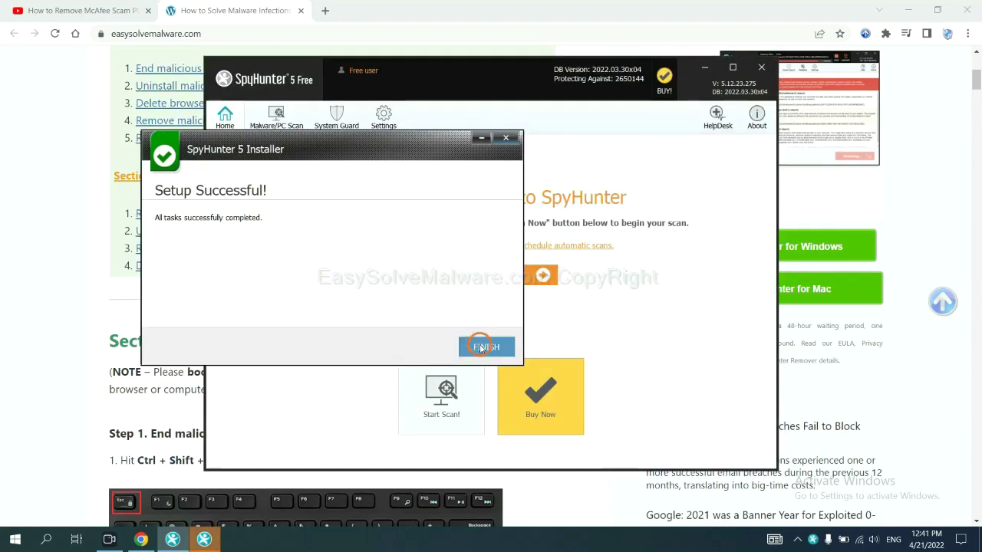
left_click(483, 346)
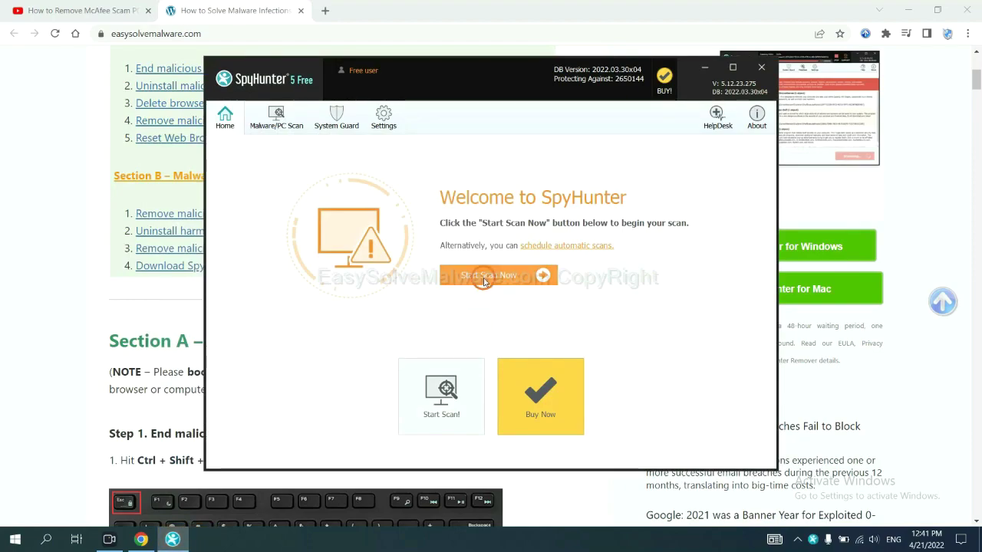
Step: Run a SpyHunter scan and continue past the remove360.bat unknown-object result
left_click(484, 282)
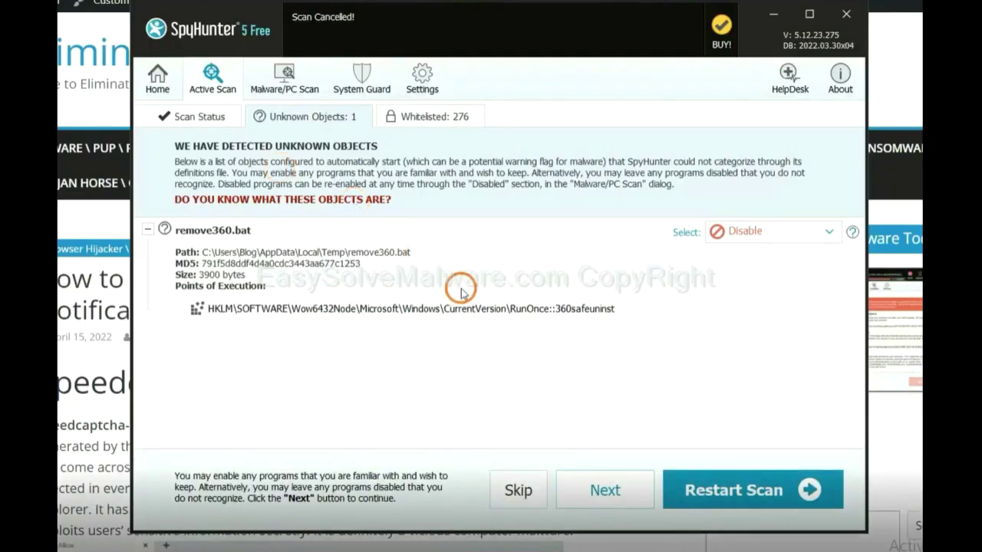
left_click(605, 491)
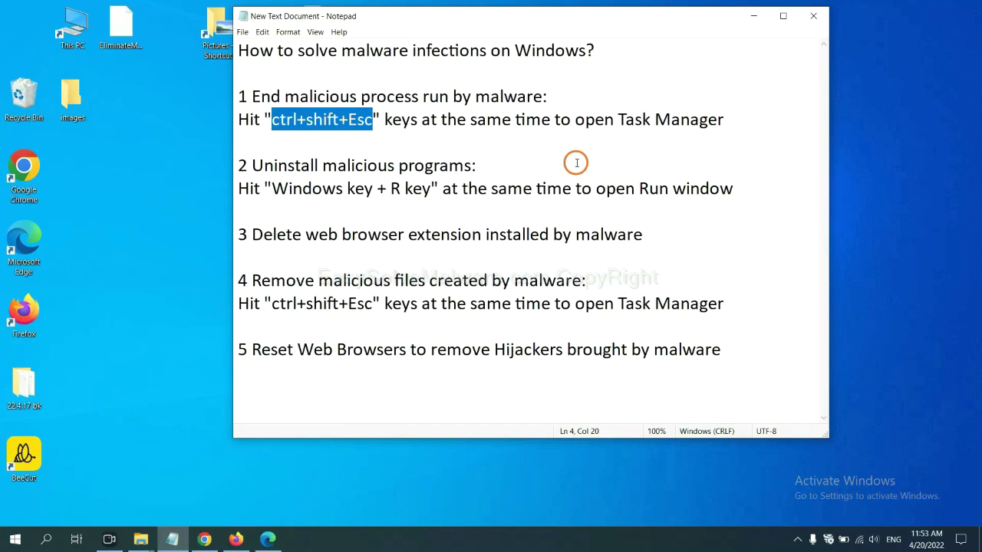
Step: Open Task Manager with Ctrl+Shift+Esc, end Usermode Font Driver Host, and close it
left_click(347, 124)
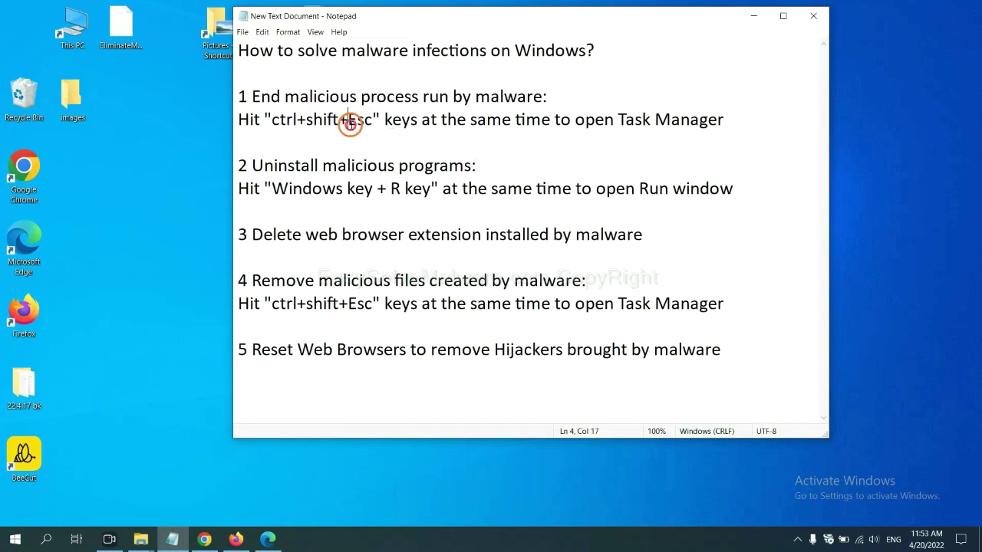
left_click_drag(373, 121, 273, 123)
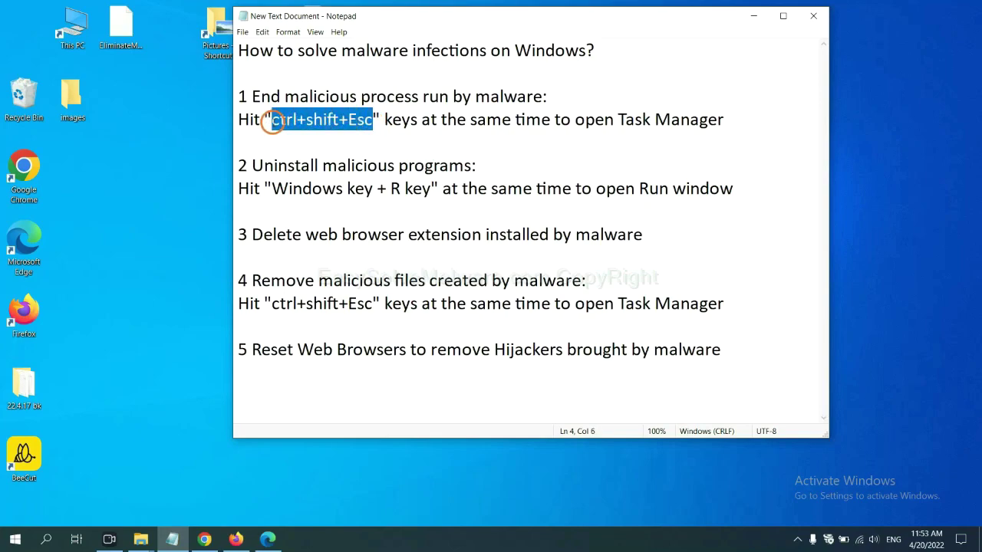
key("ctrl+shift+Escape")
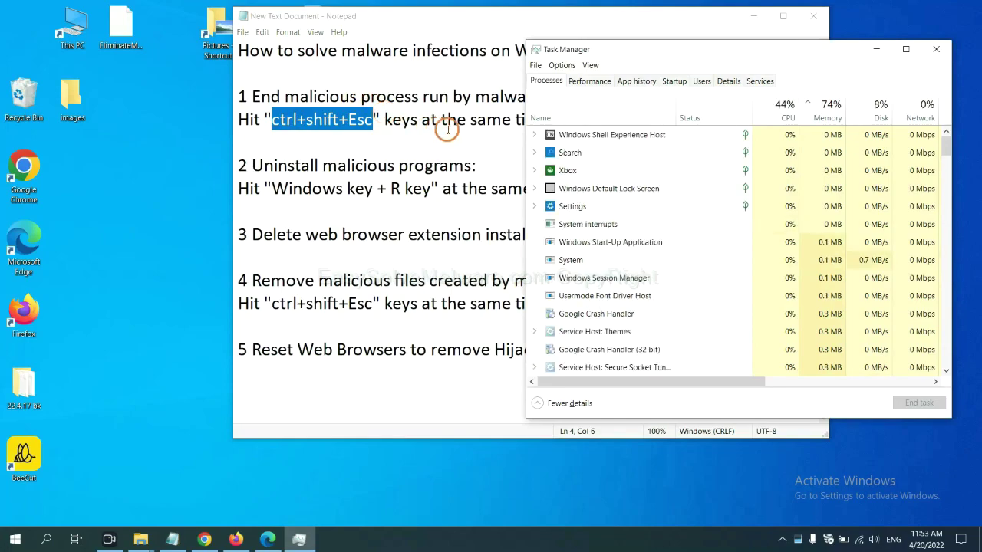
left_click(656, 259)
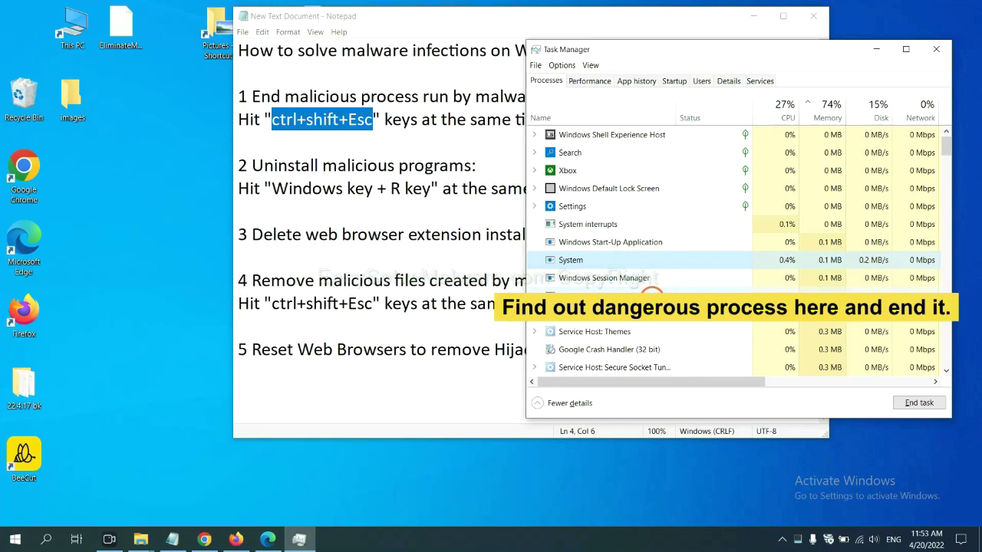
left_click(652, 295)
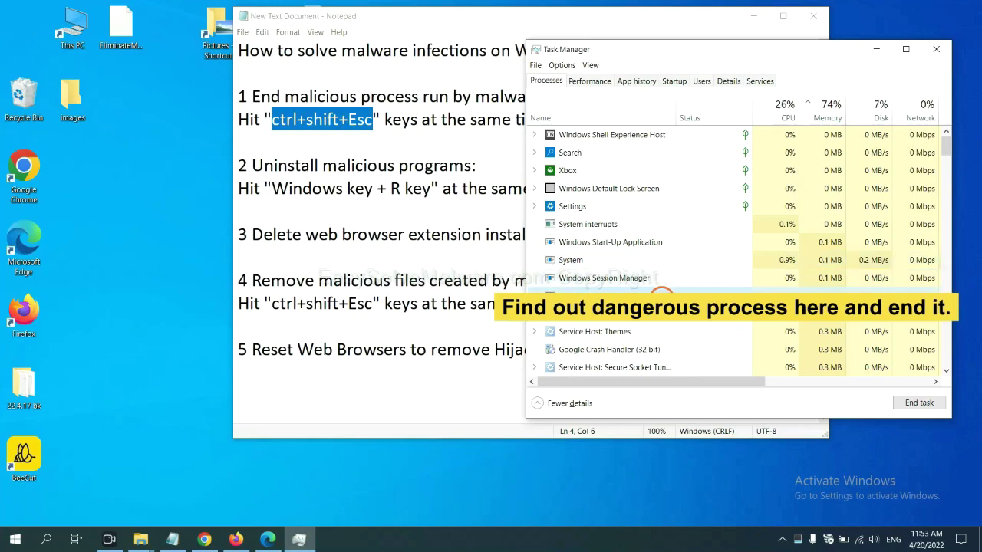
left_click(924, 403)
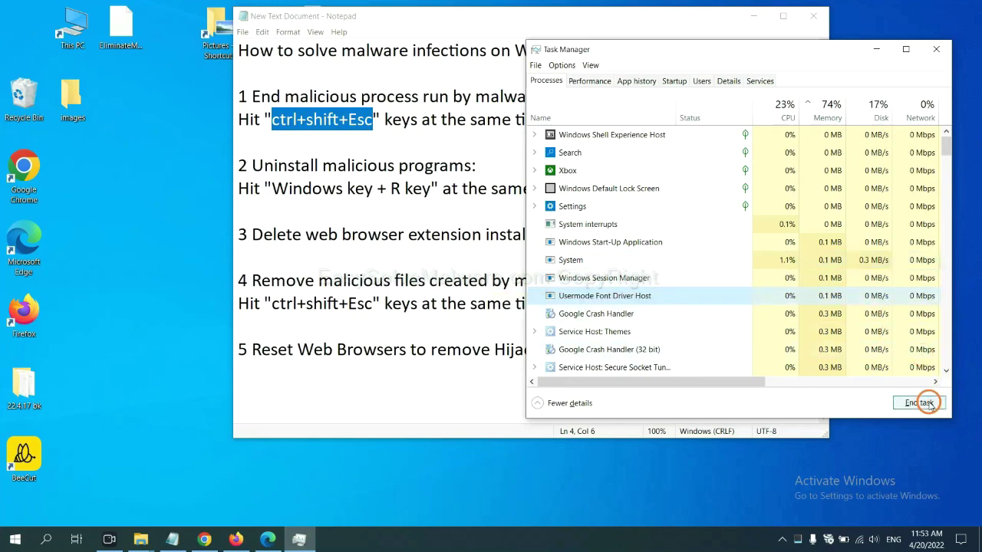
left_click(933, 49)
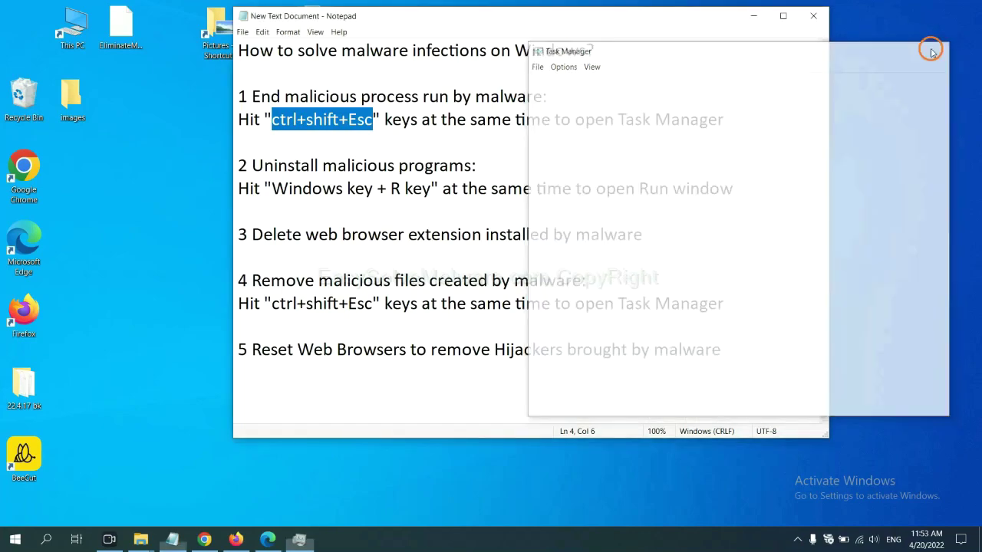
left_click(607, 181)
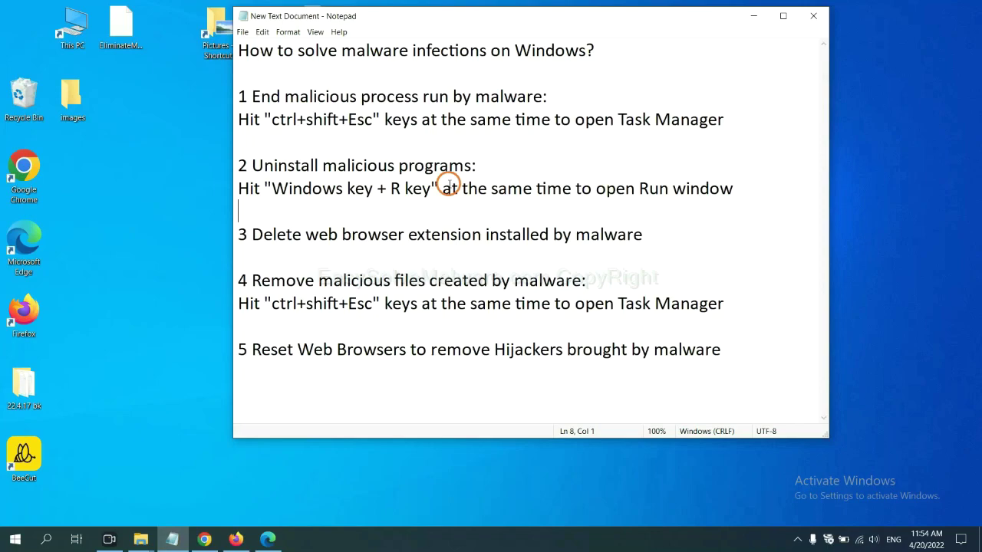
Step: Open the Run dialog with Windows+R and run the 'control panel' command
left_click(269, 193)
left_click_drag(269, 193, 428, 198)
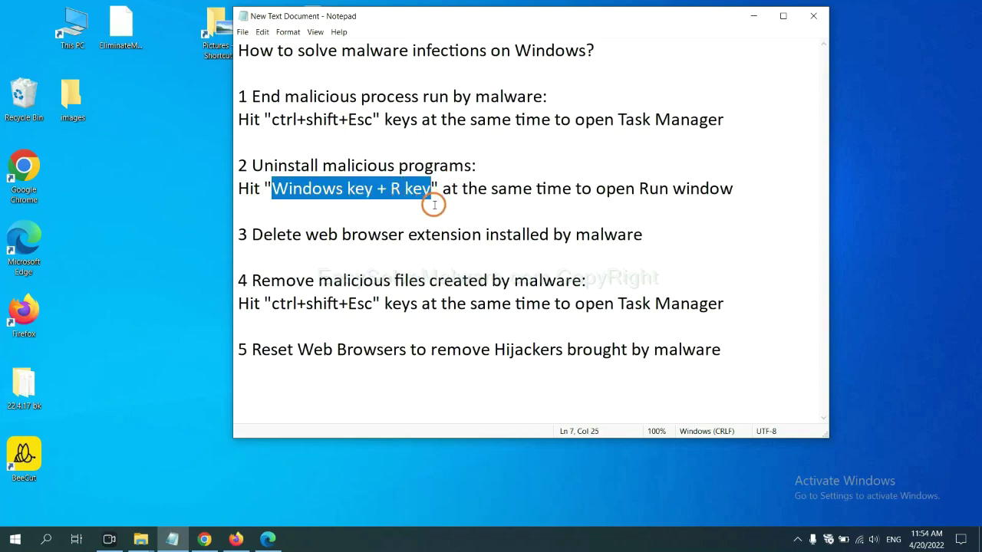
key("super+r")
left_click_drag(108, 402, 750, 172)
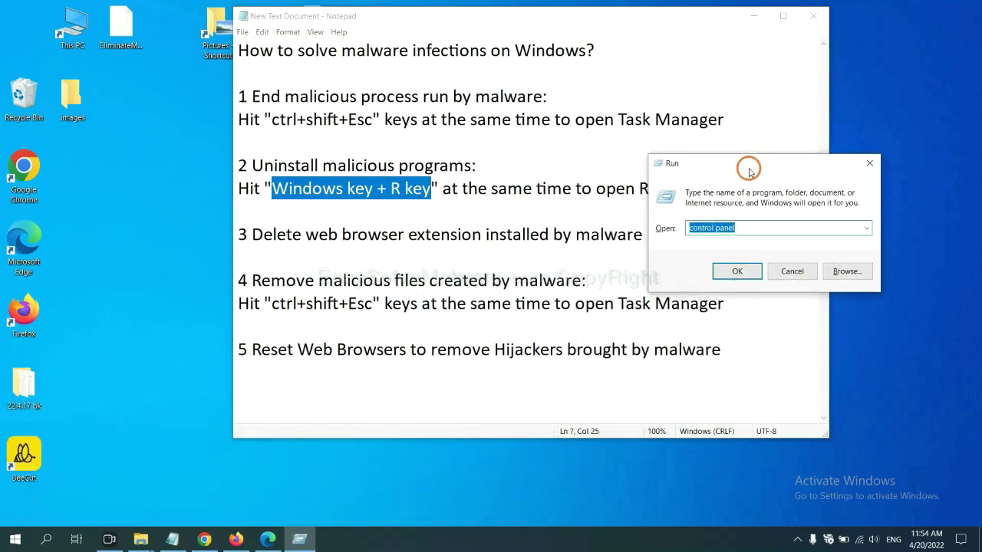
left_click(757, 228)
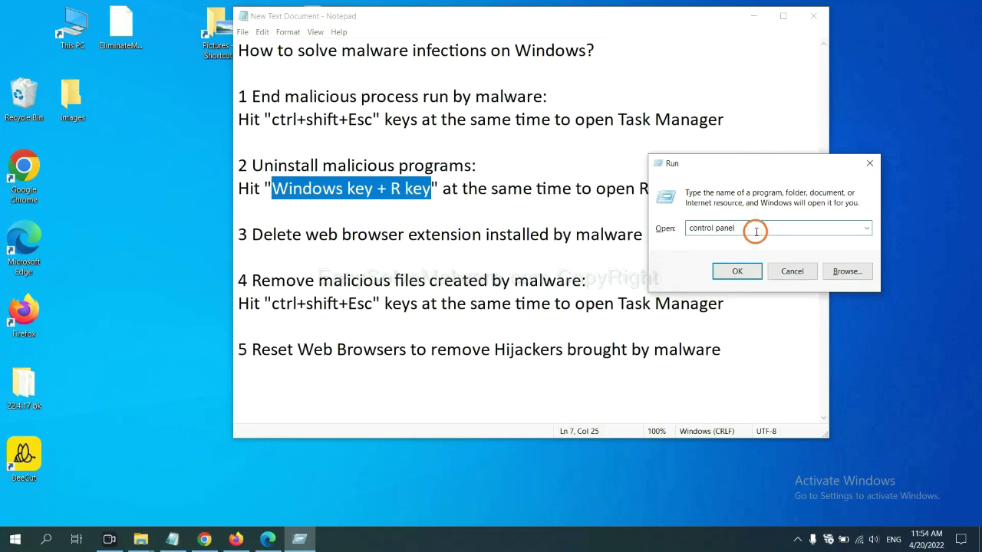
left_click_drag(758, 230, 677, 229)
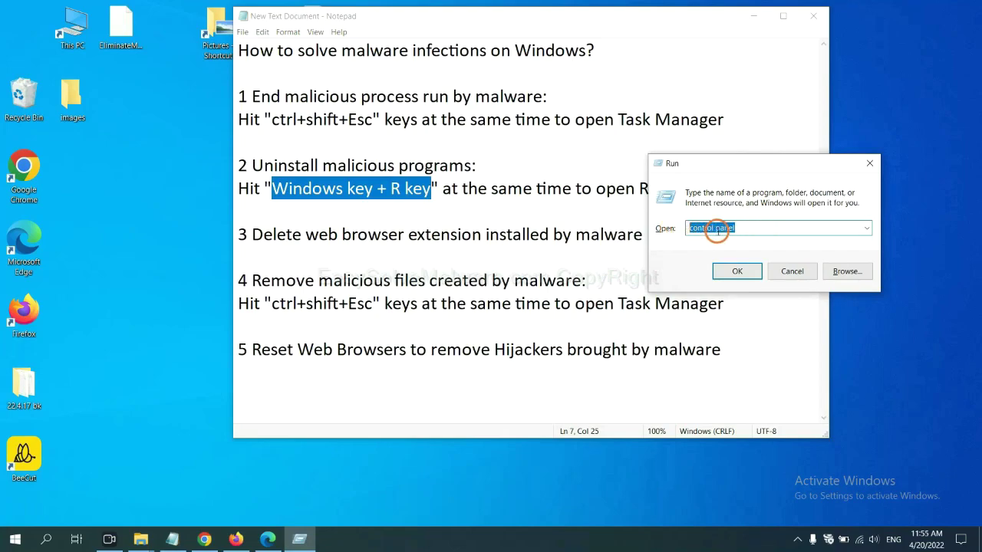
left_click(731, 278)
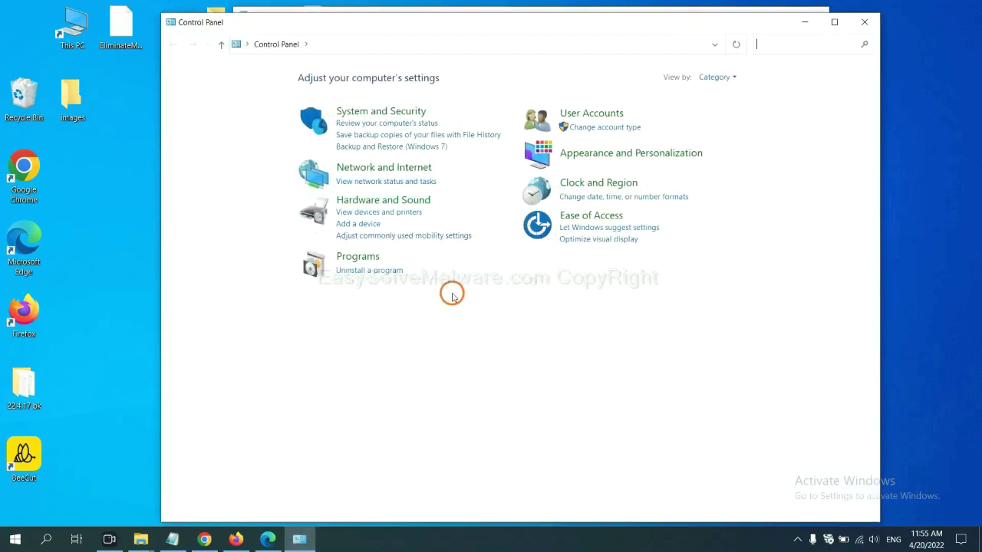
Step: Open Programs and Features, select Xiph.Org Open Codecs, then close the window
left_click(387, 273)
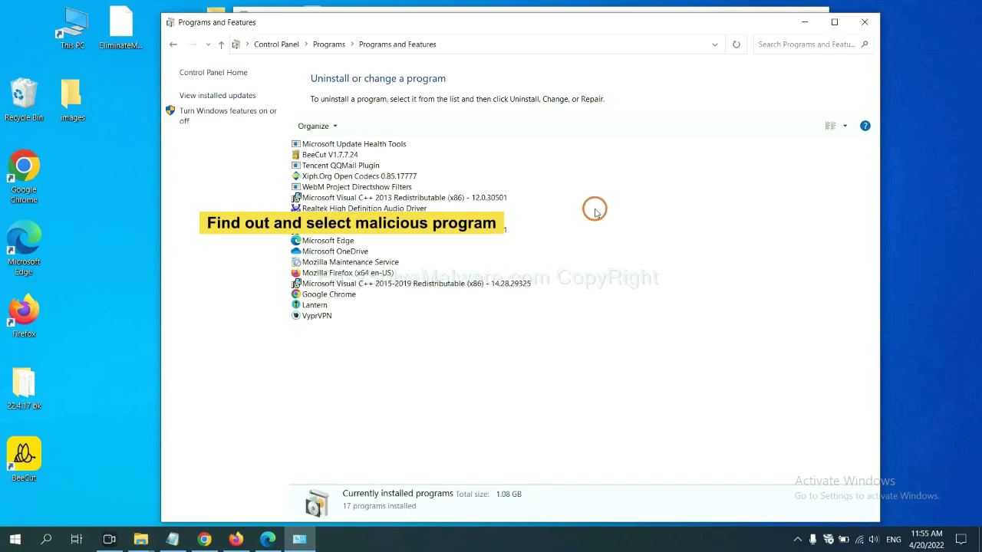
left_click(378, 175)
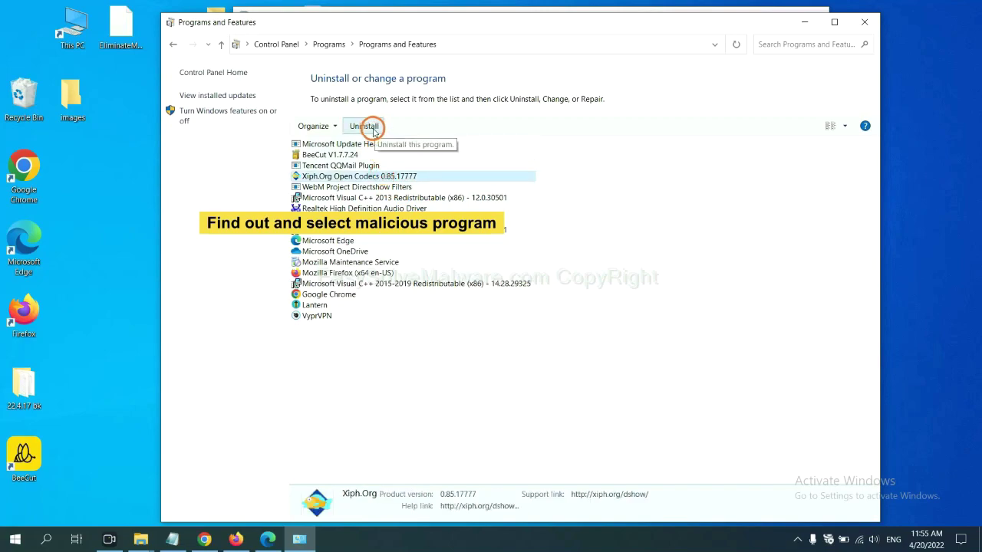
left_click(869, 24)
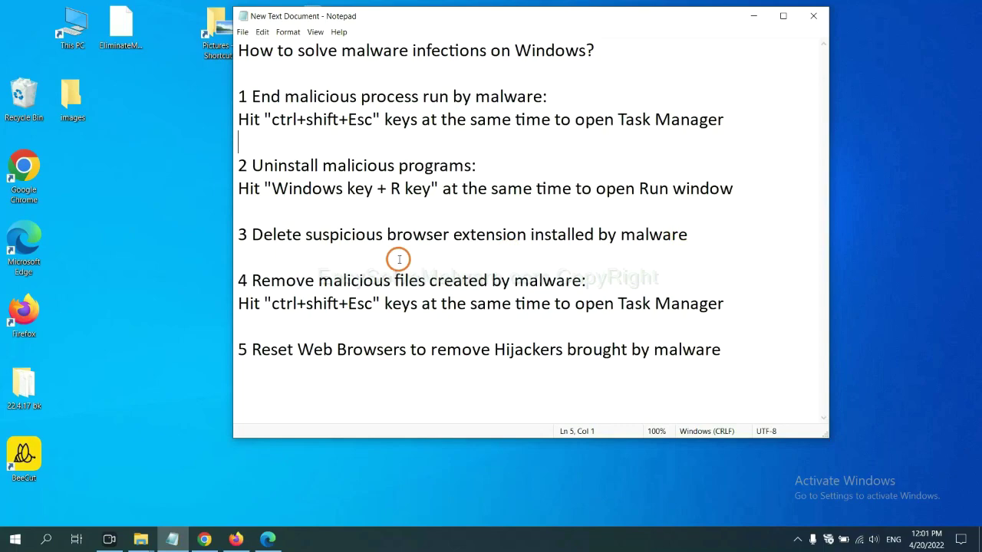
Step: Show Chrome's Extensions page with Scroll To Top, then switch to Firefox
left_click(212, 539)
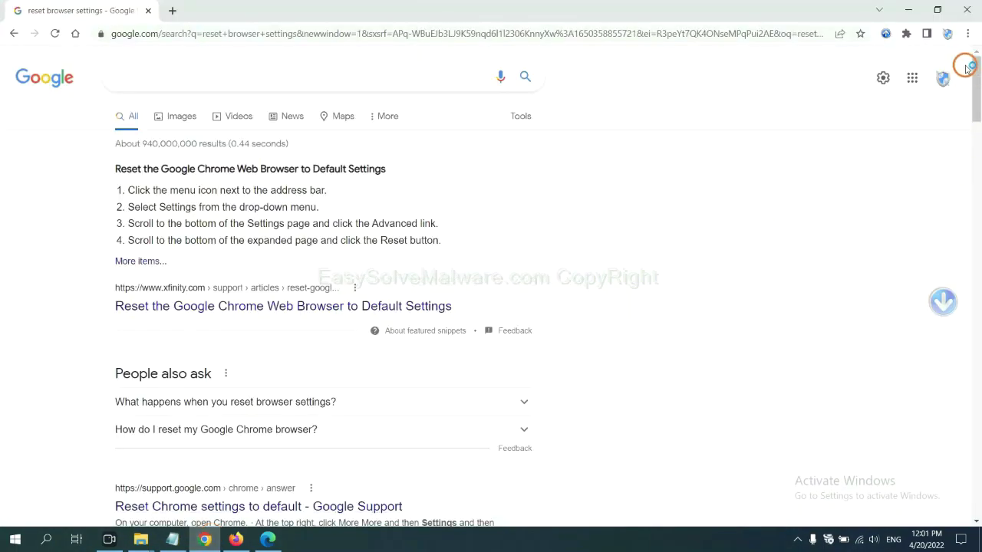
left_click(966, 34)
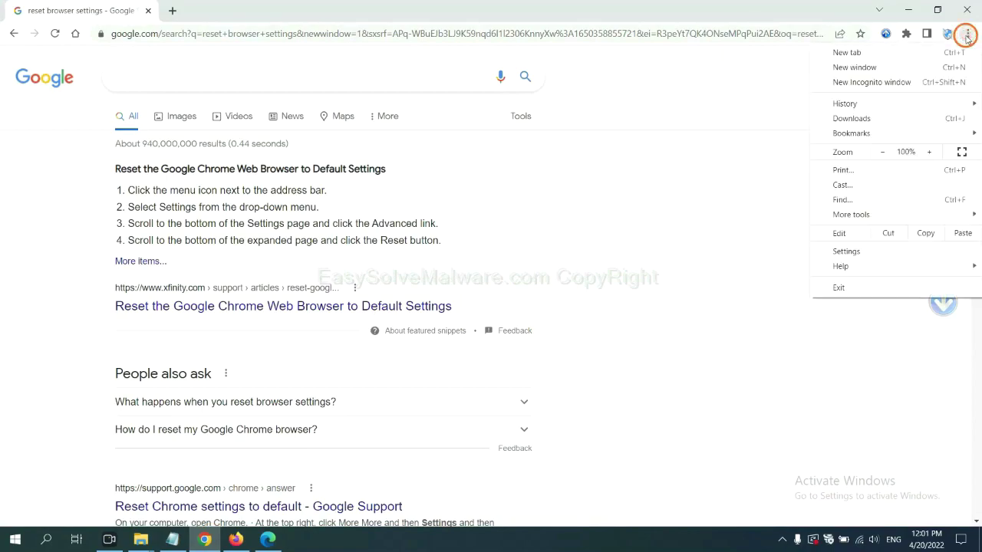
mouse_move(879, 215)
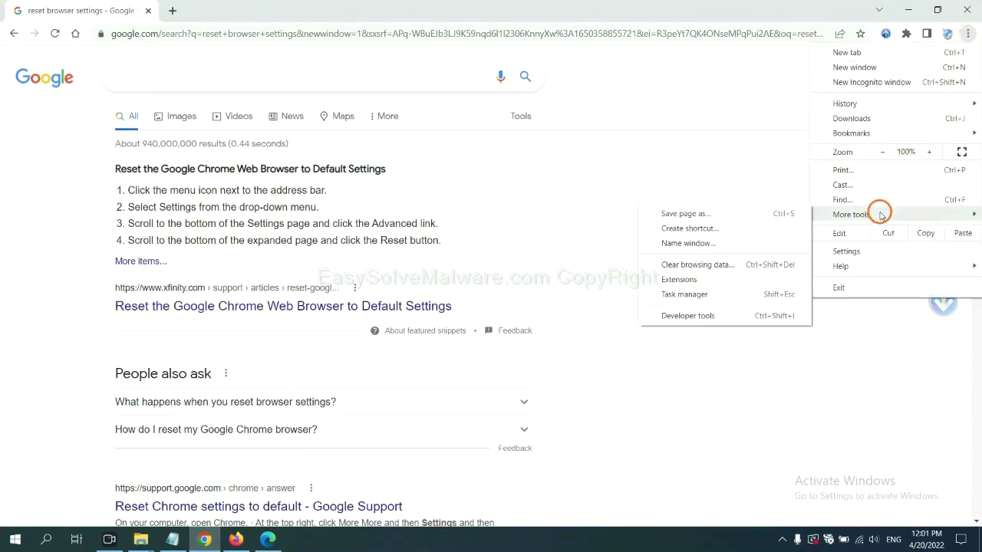
left_click(722, 279)
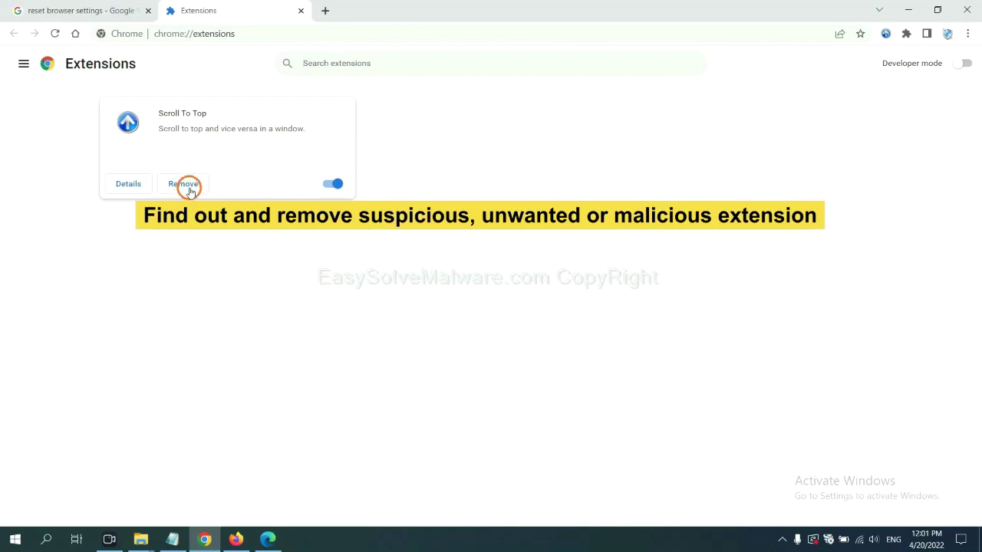
left_click(234, 538)
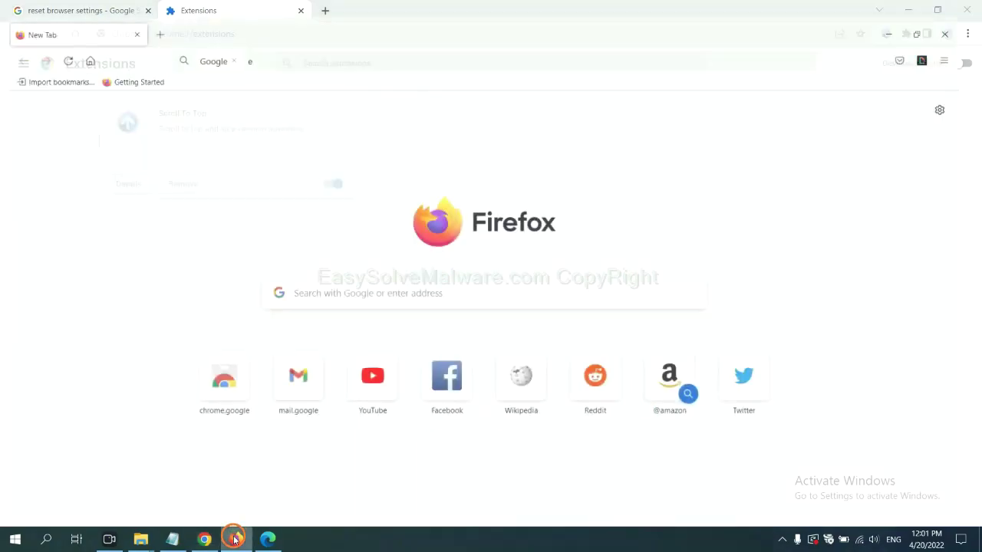
Step: Show the Remove option for GIPHY for Firefox in Add-ons and themes, then switch to Edge
left_click(969, 41)
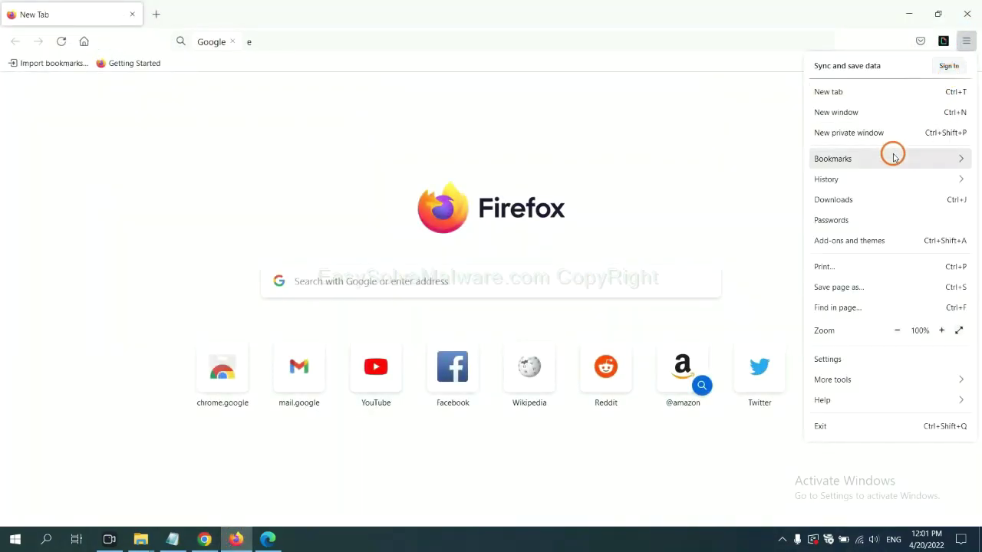
left_click(858, 243)
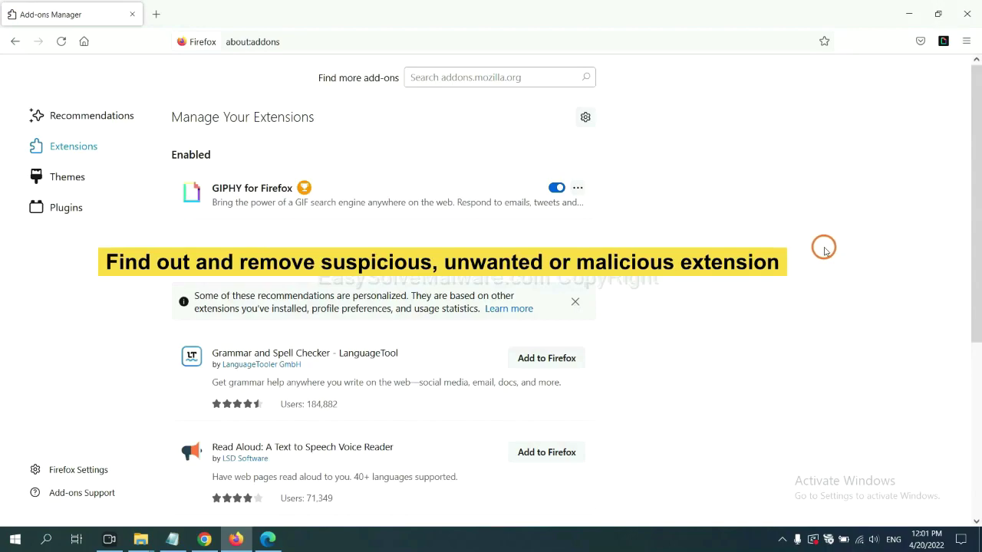
left_click(577, 189)
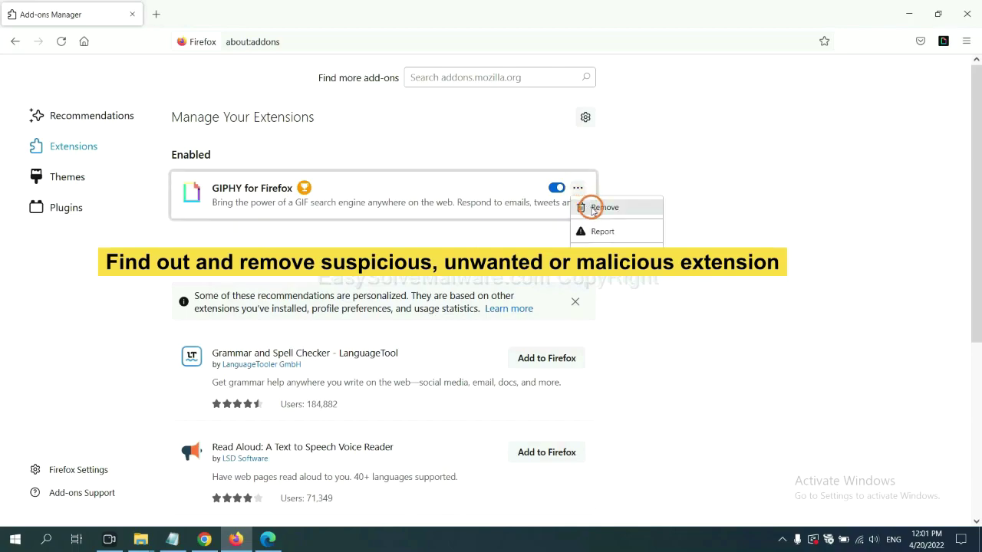
left_click(268, 541)
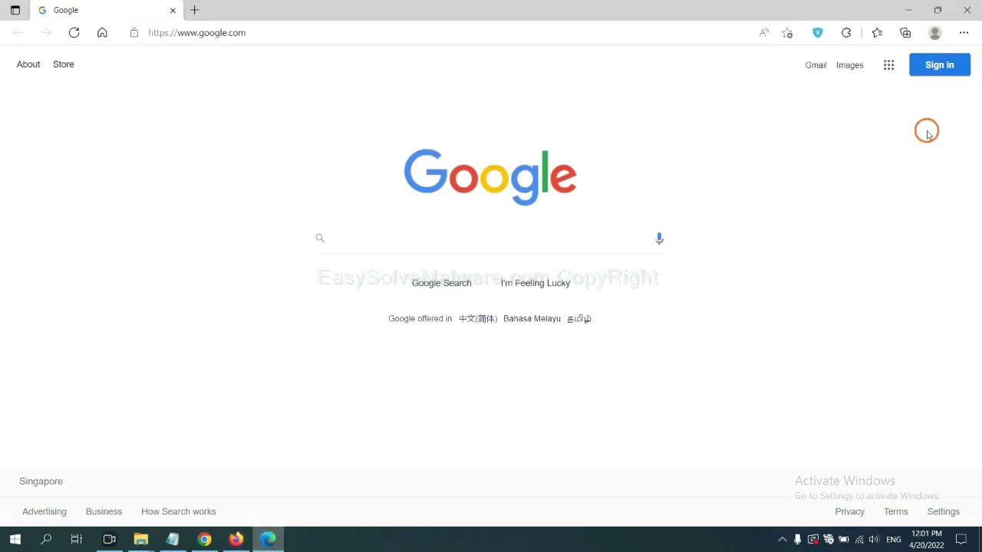
Step: Remove the ArcVpn Free Fast VPN Proxy extension from Edge and minimize the browser
left_click(960, 34)
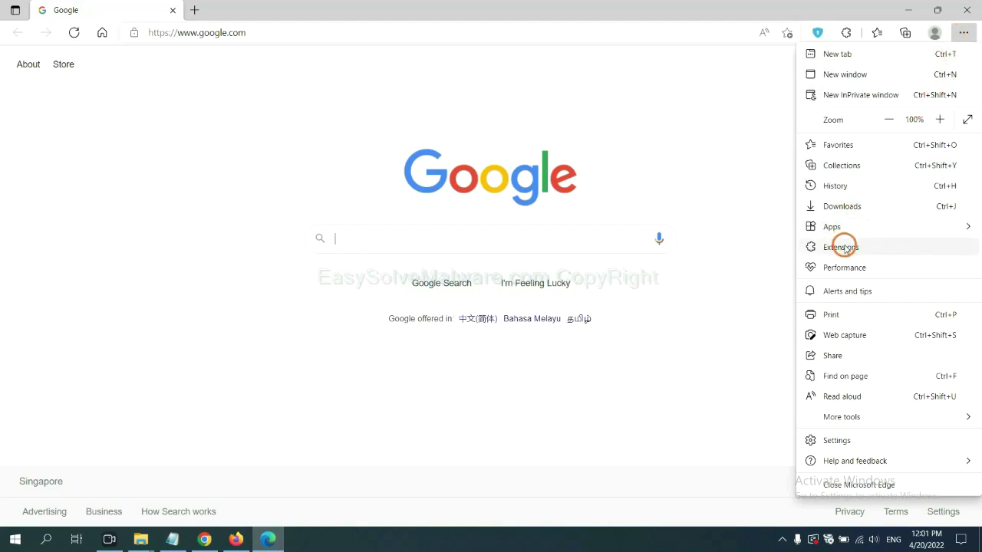
right_click(844, 248)
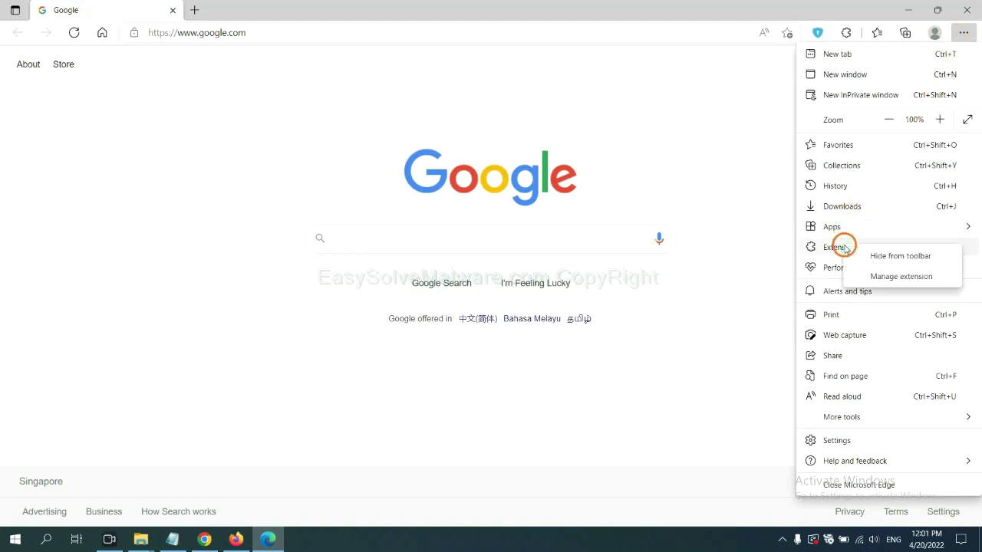
left_click(881, 277)
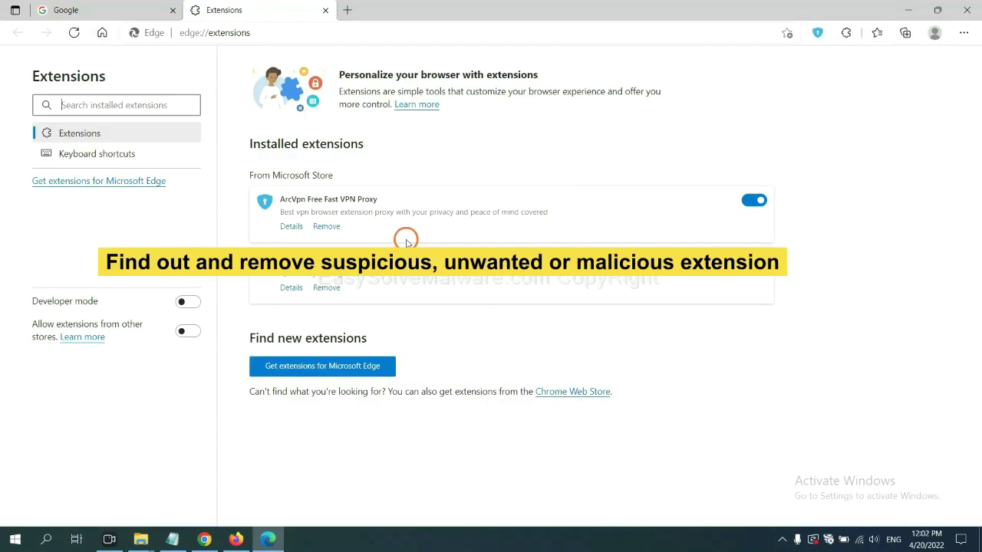
left_click(335, 230)
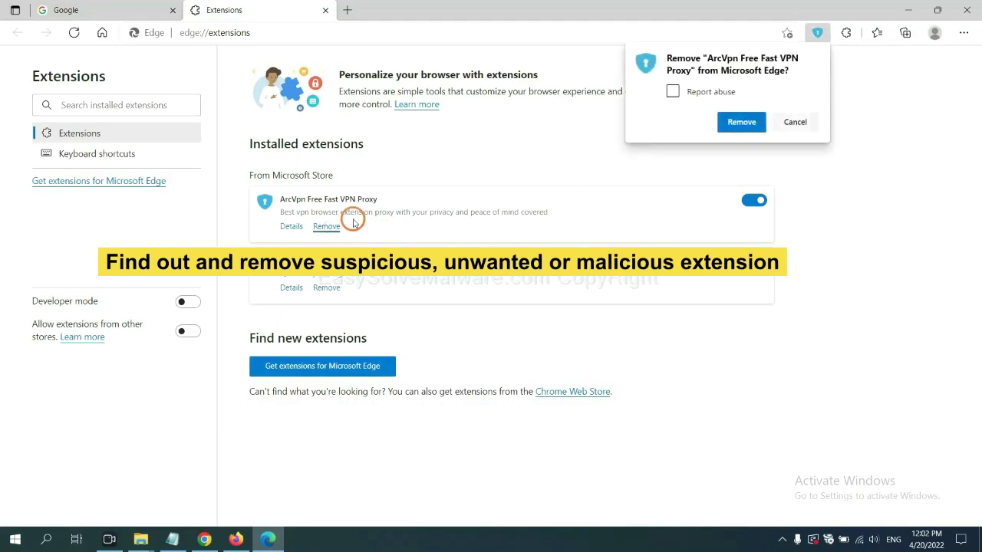
left_click(735, 124)
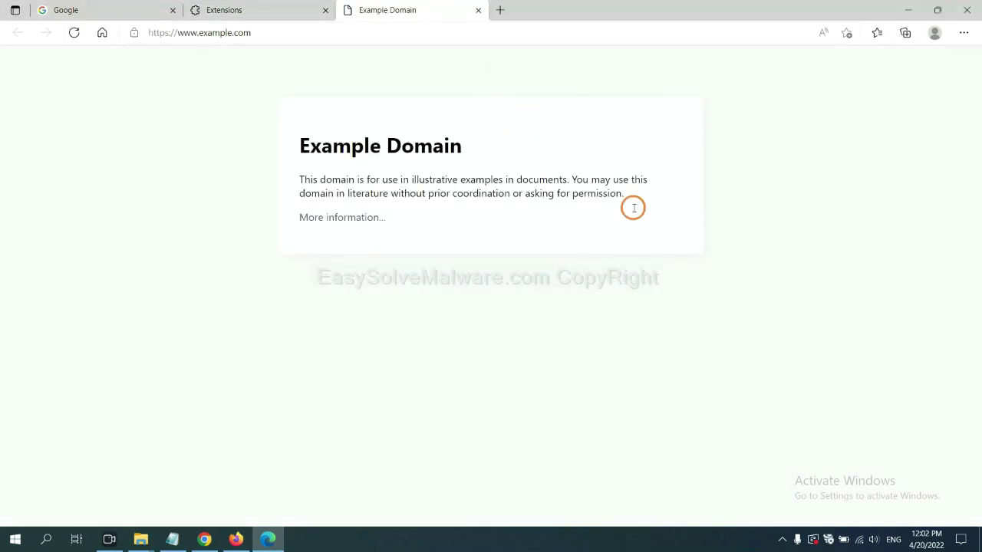
left_click(975, 541)
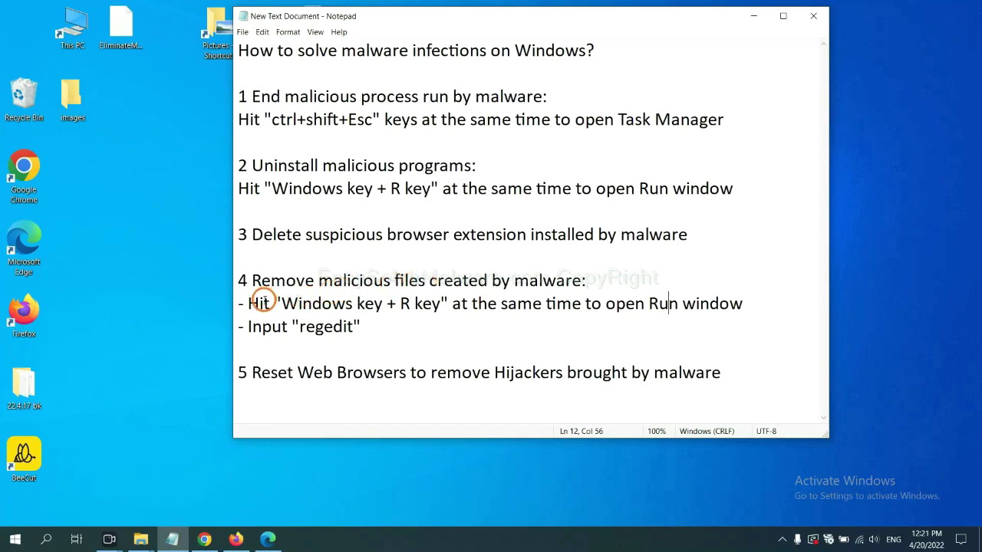
Step: Launch Registry Editor by running the regedit command from the Run window
left_click_drag(249, 303, 557, 318)
left_click(568, 307)
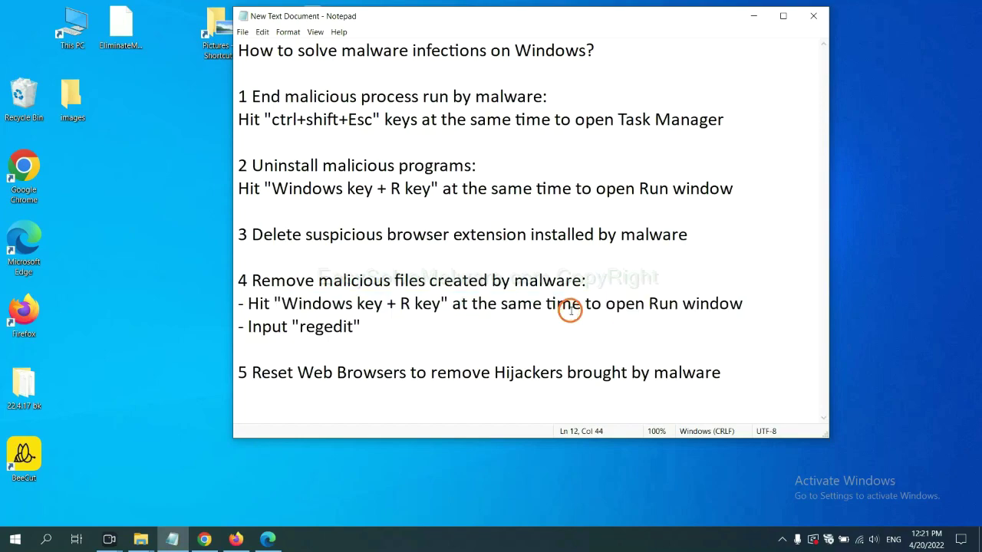
key("super+r")
left_click_drag(181, 385, 784, 203)
left_click(693, 268)
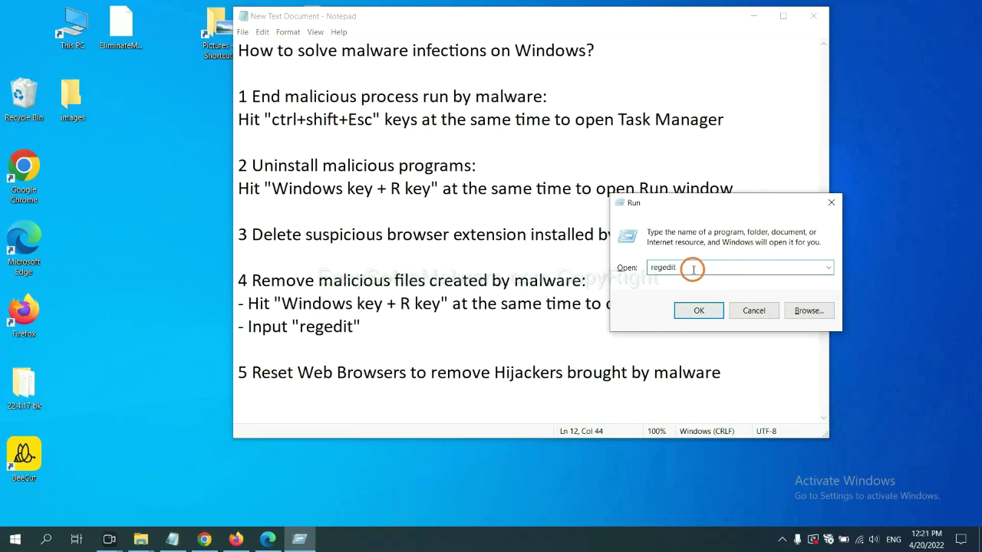
left_click(697, 310)
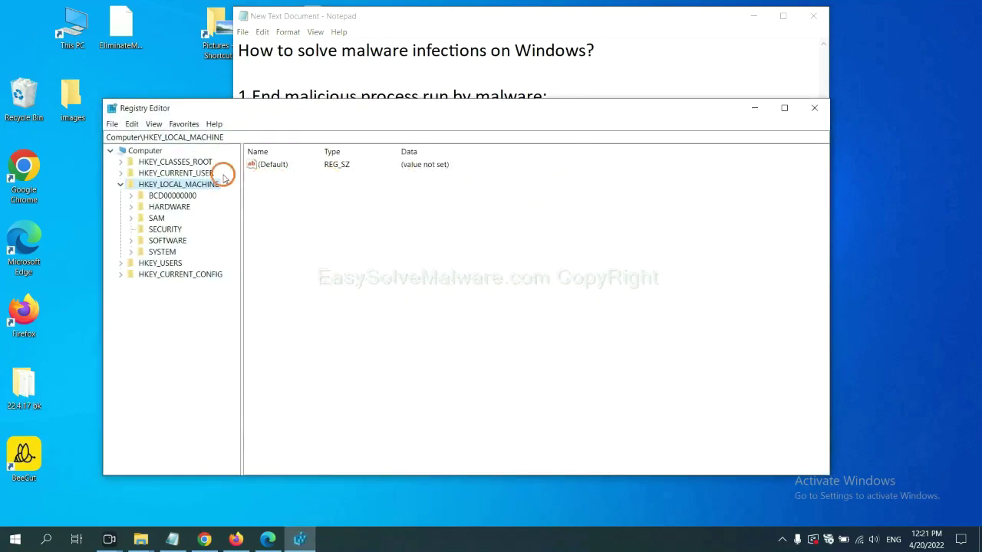
Step: Search the registry for 'beecut' using Edit > Find
left_click(135, 124)
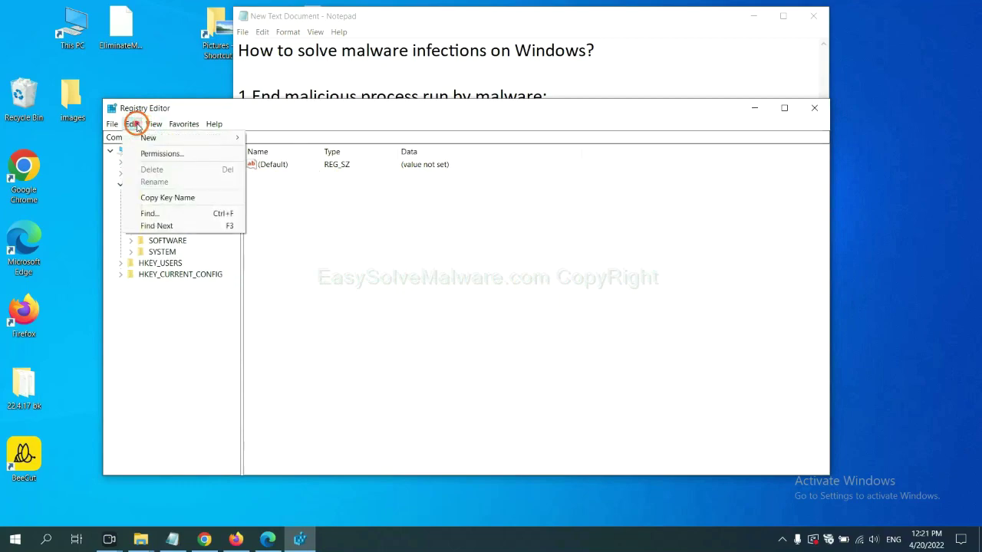
left_click(173, 214)
left_click_drag(278, 163, 374, 187)
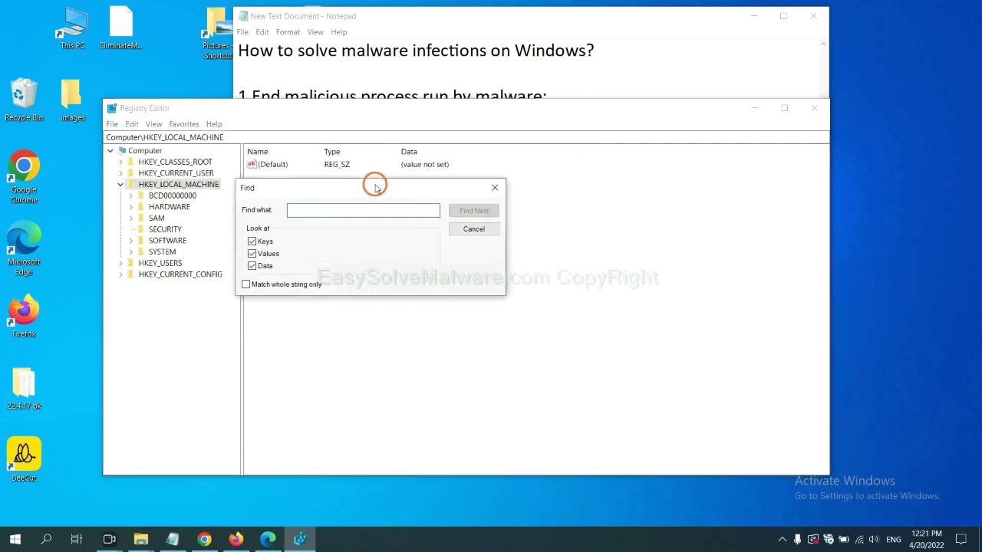
left_click(353, 215)
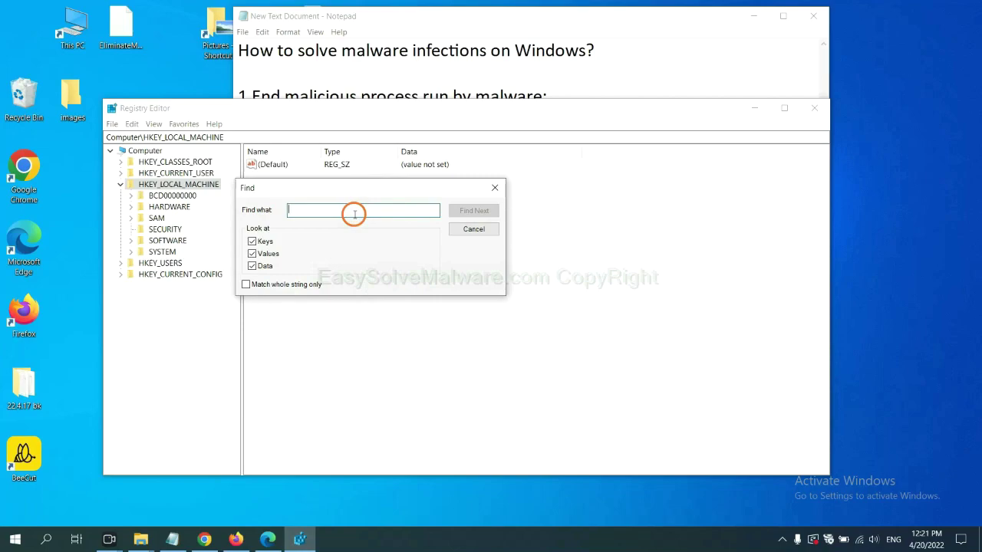
type("beecut")
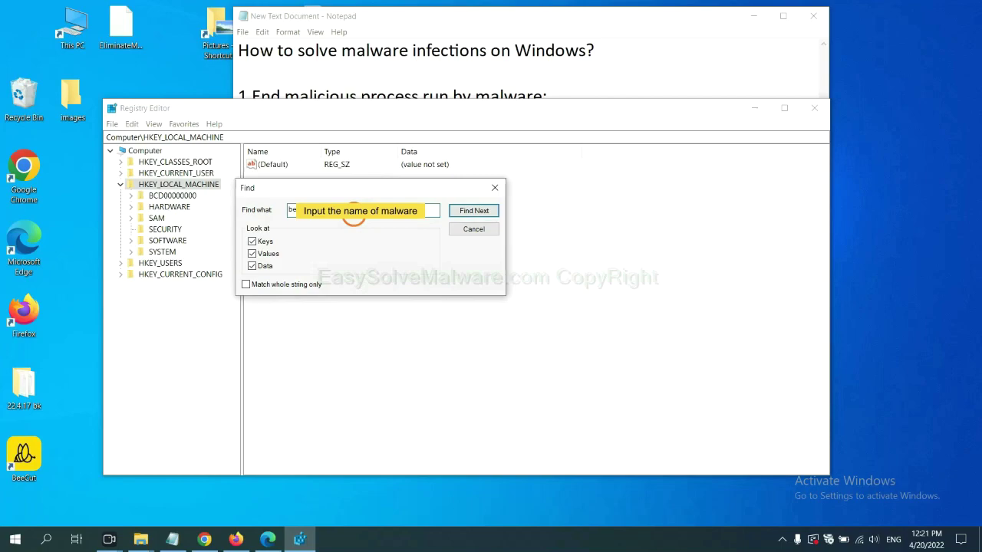
left_click(473, 211)
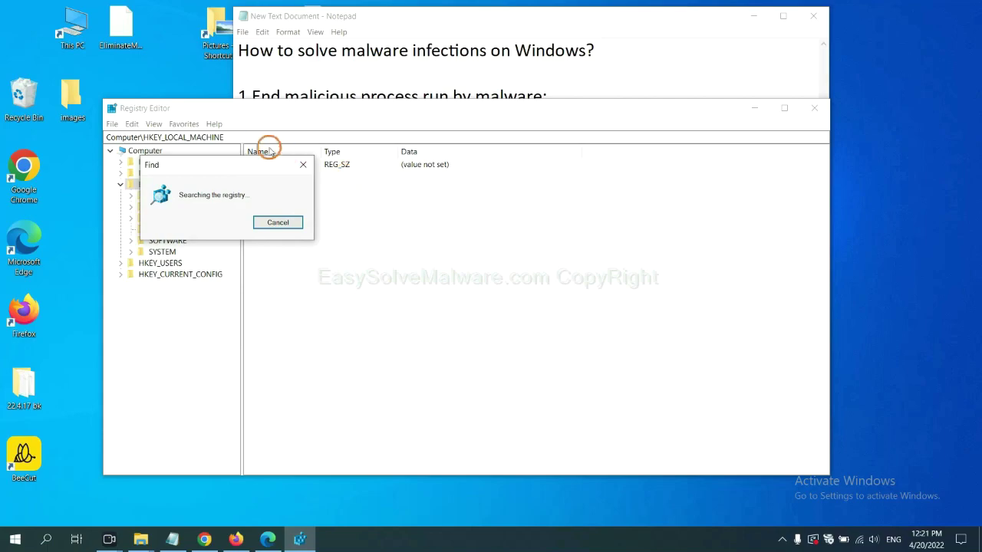
left_click_drag(241, 159, 392, 159)
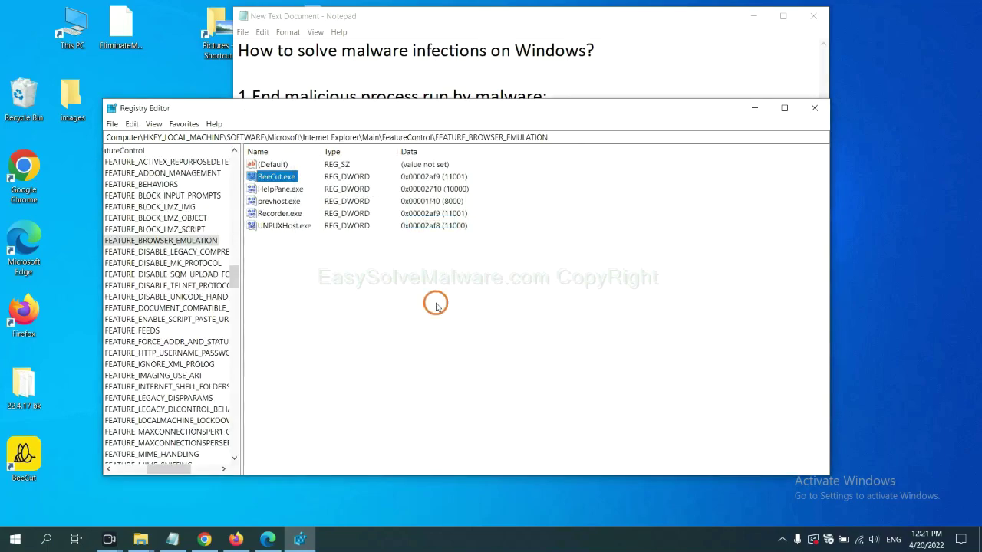
Step: Inspect the FEATURE_BROWSER_EMULATION key's actions without changing anything, then go to Chrome
left_click_drag(163, 468, 155, 465)
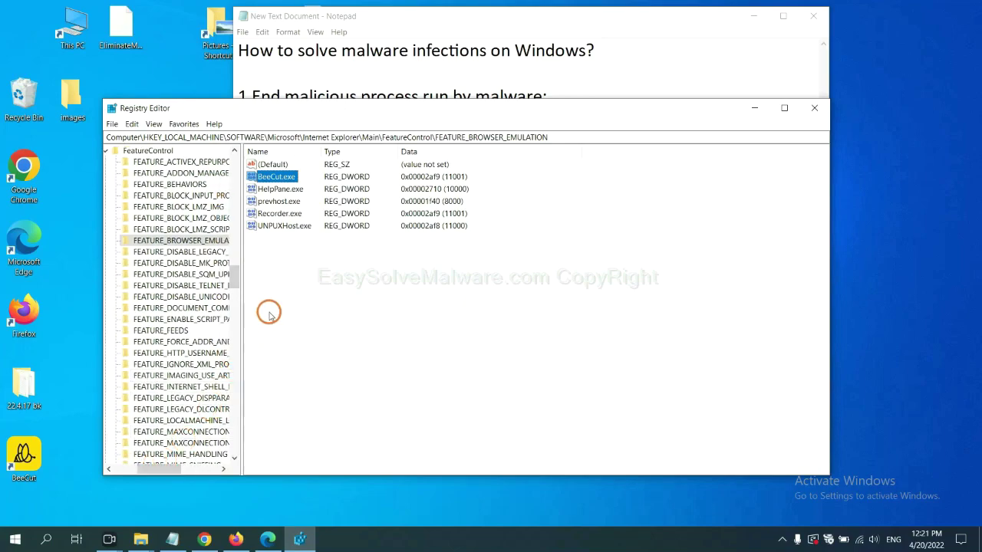
right_click(198, 241)
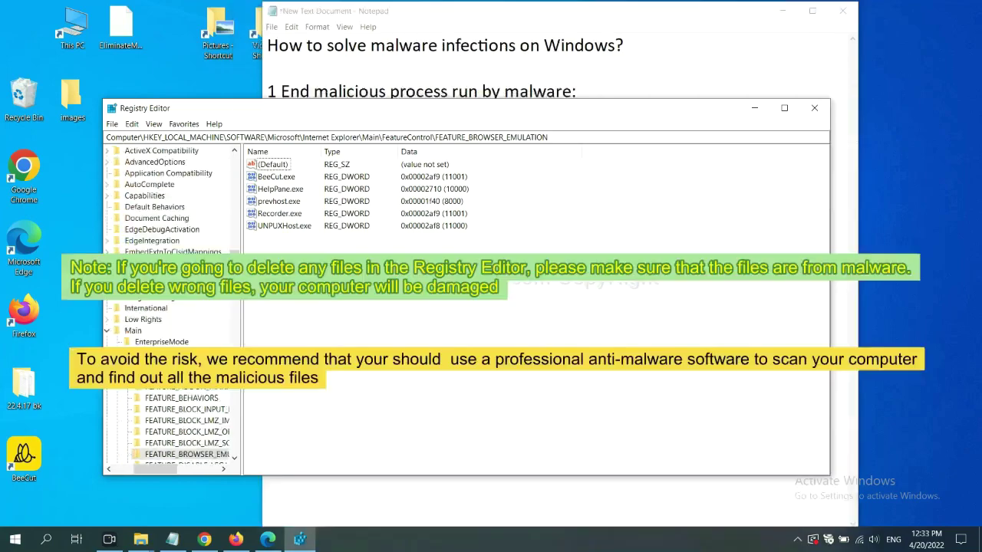
left_click(468, 309)
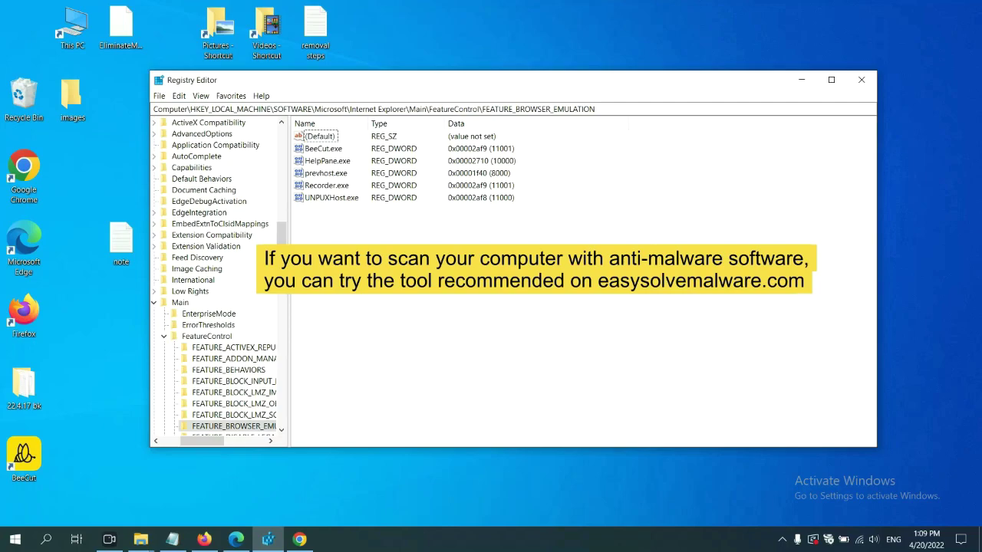
left_click(305, 540)
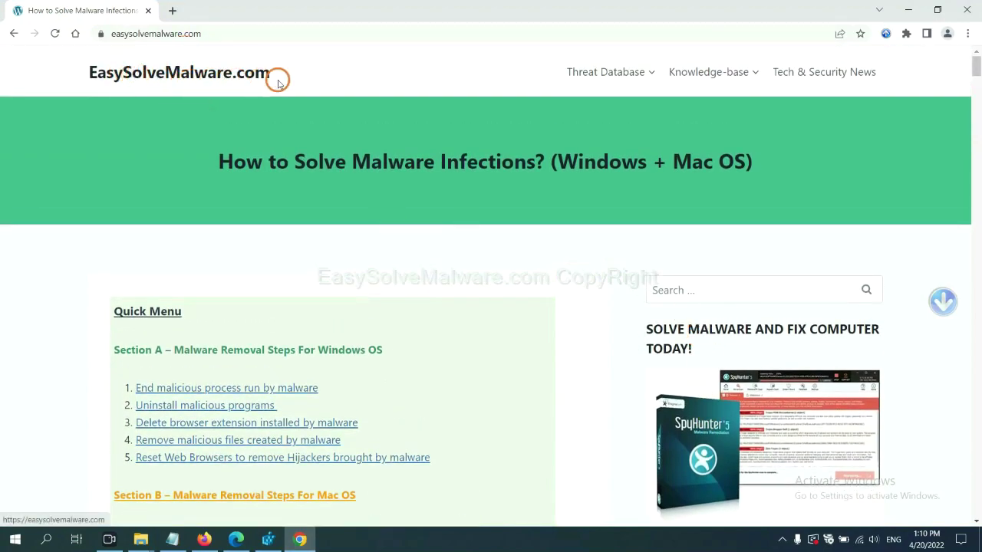
Step: Scroll the easysolvemalware.com page down to the Quick Menu of removal steps
scroll(793, 271, "down", 3)
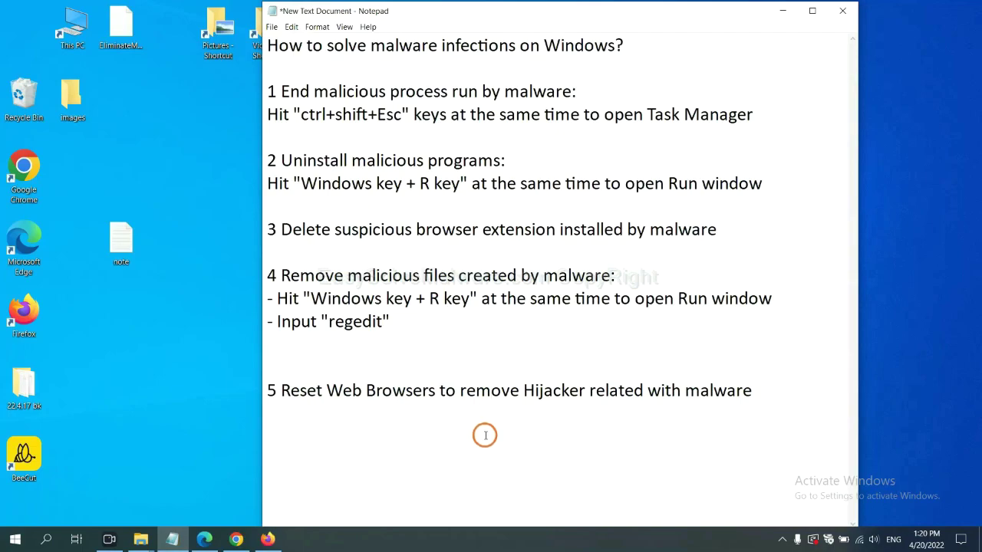
Step: Search Chrome Settings for 'reset' and choose Restore settings to their original defaults
left_click(227, 541)
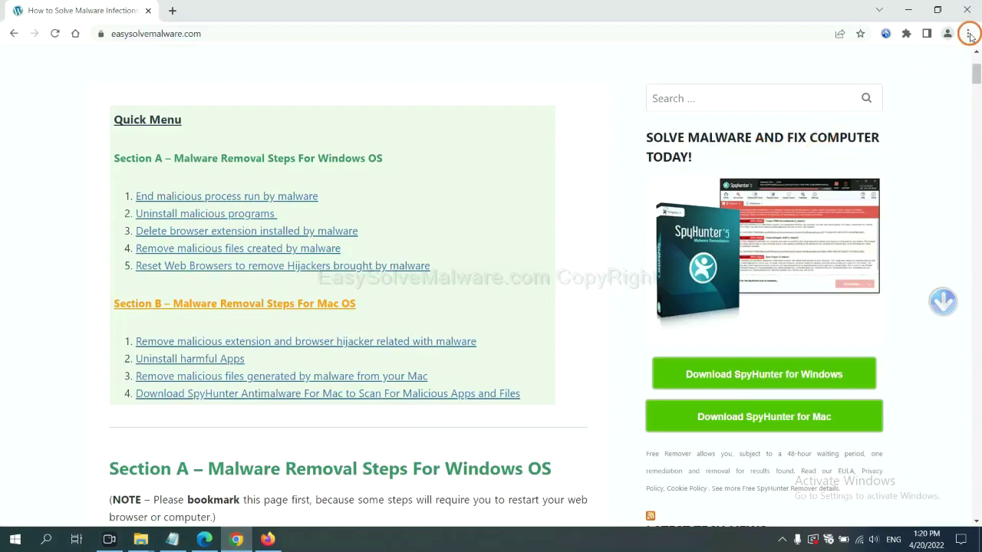
left_click(969, 35)
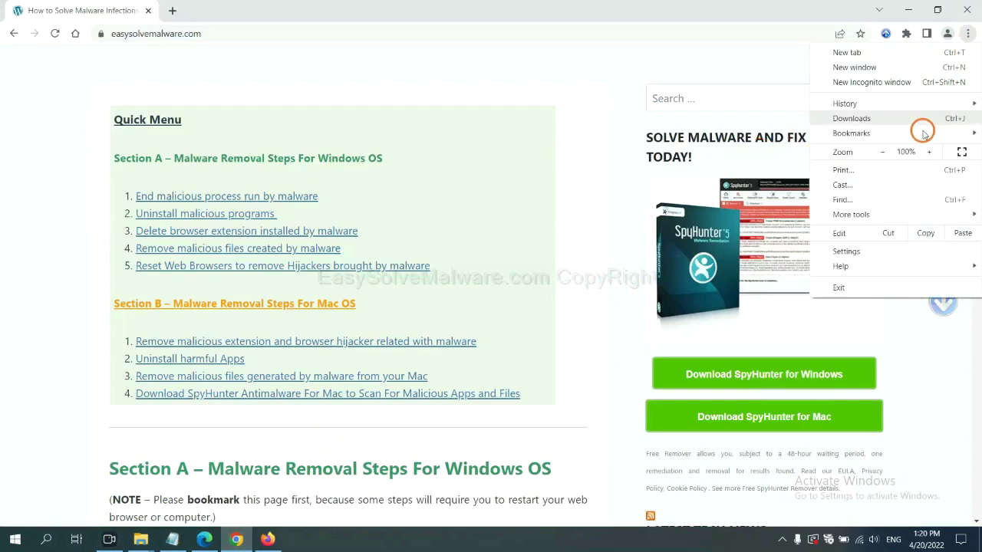
left_click(860, 245)
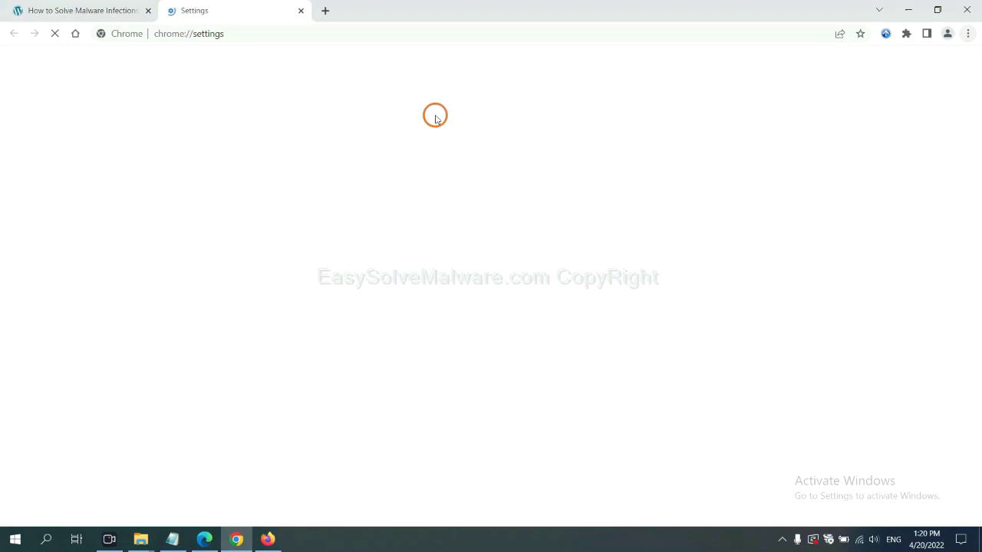
left_click(381, 71)
type("reset")
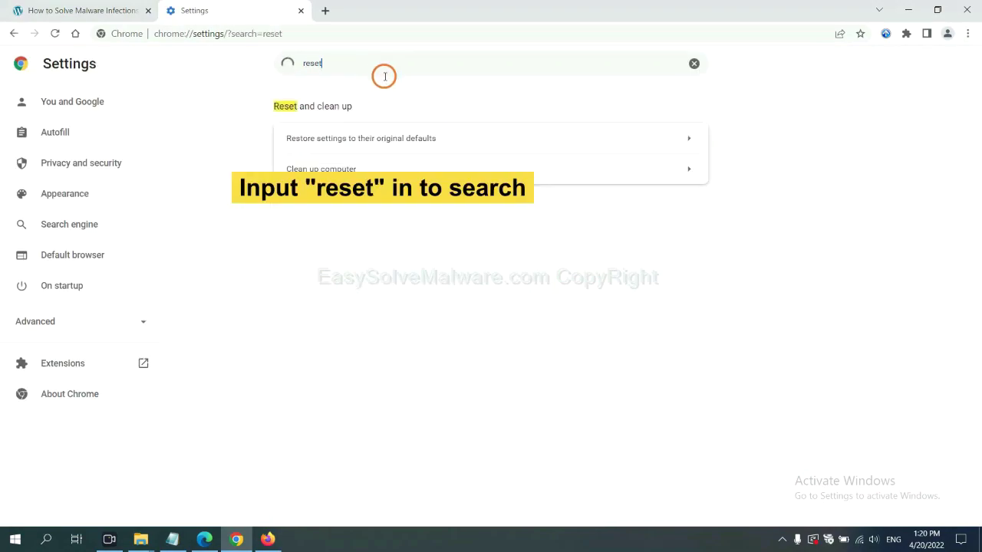
left_click(422, 137)
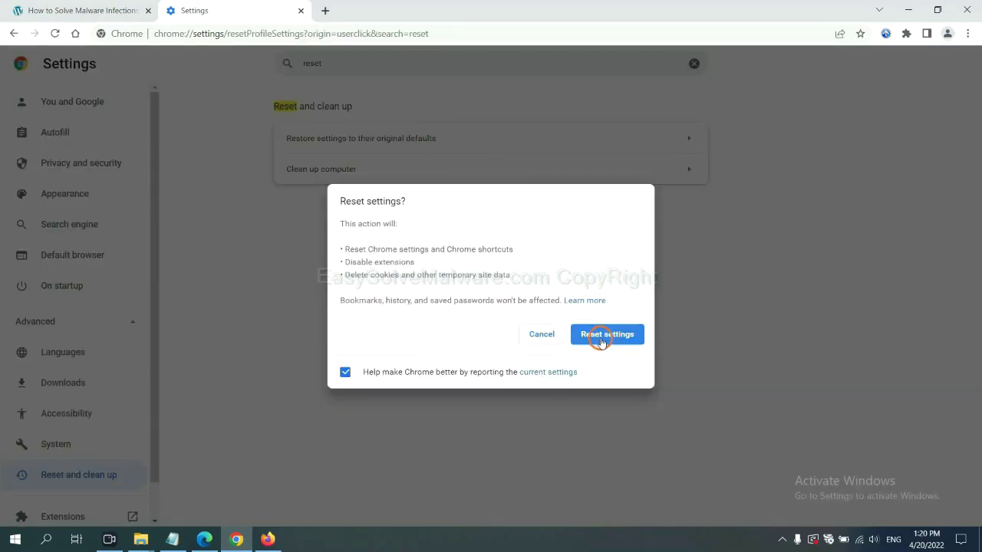
left_click(268, 539)
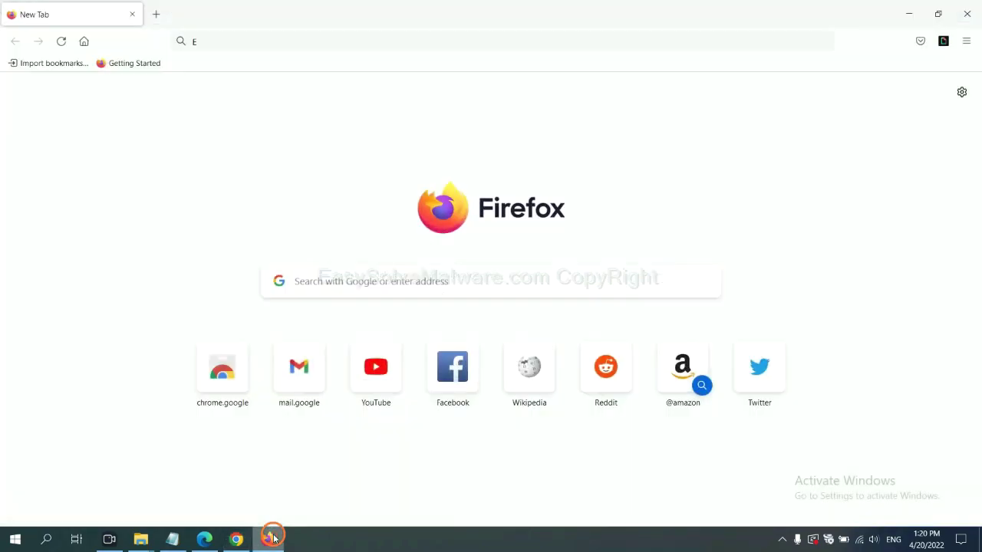
Step: Refresh Firefox from Help > More troubleshooting information and confirm the refresh
left_click(966, 43)
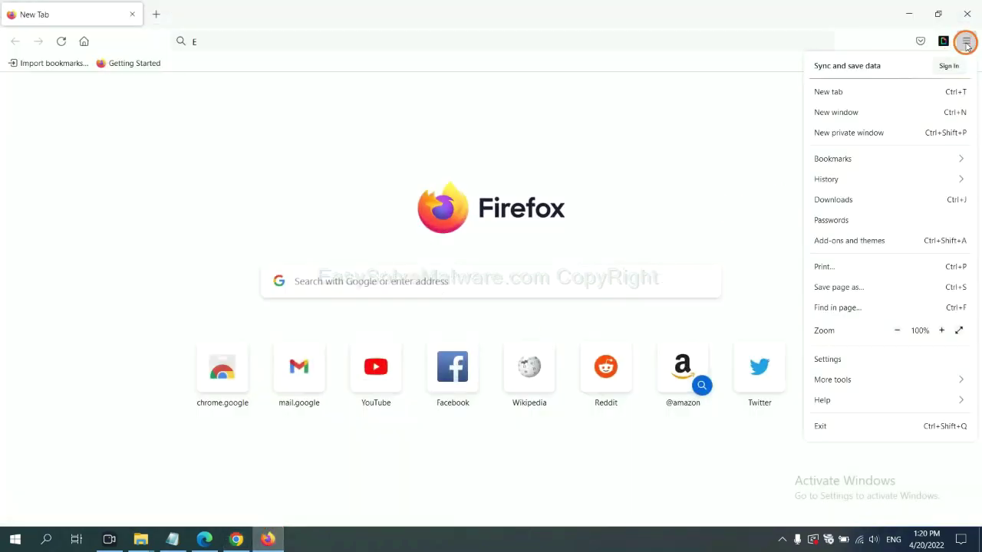
left_click(847, 398)
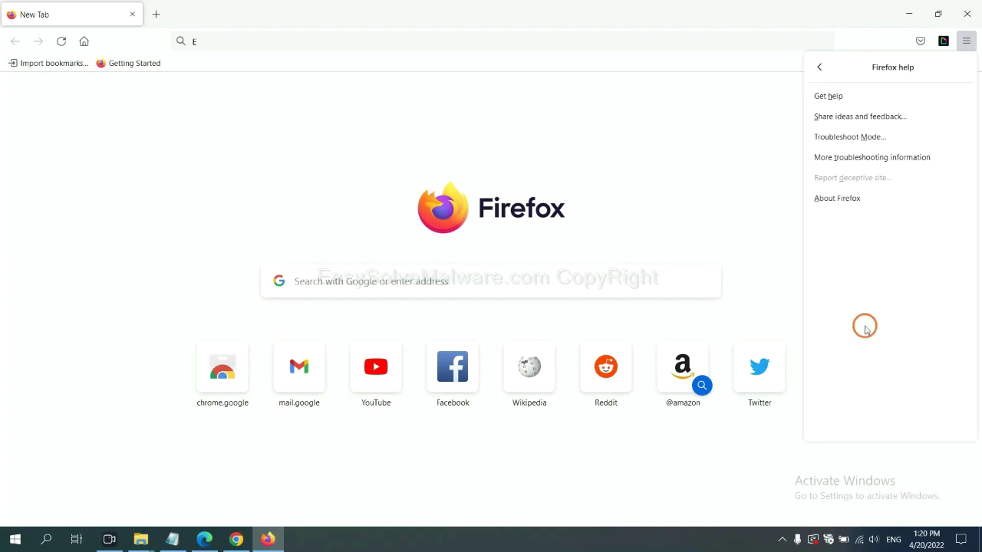
left_click(861, 159)
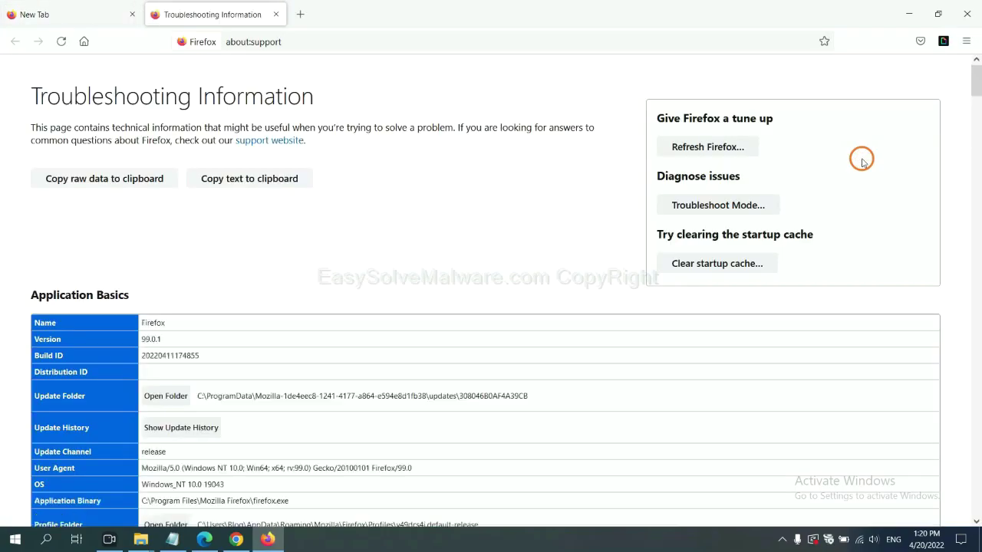
left_click(689, 151)
left_click(533, 152)
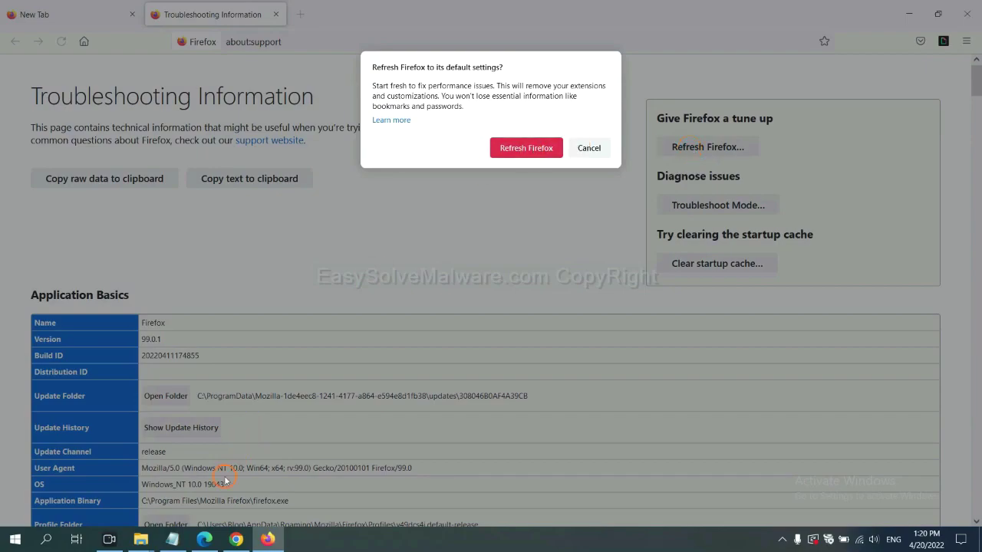
left_click(204, 540)
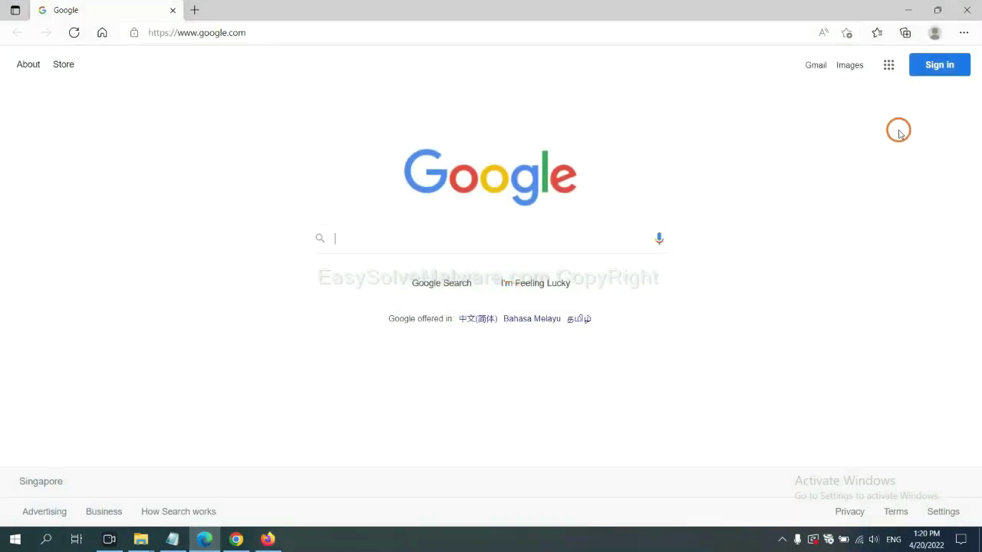
Step: Search Edge Settings for 'reset' and choose Restore settings to their default values
left_click(963, 33)
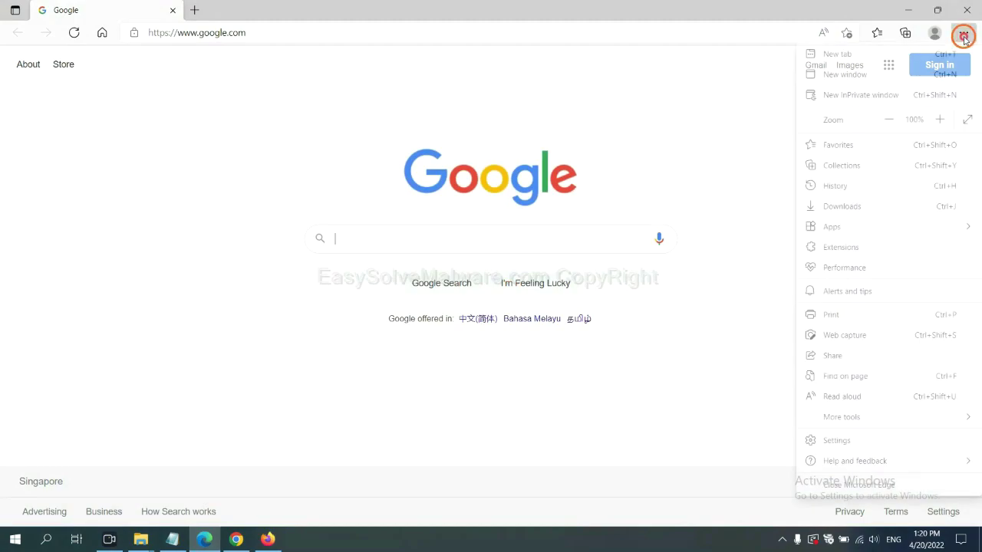
left_click(836, 440)
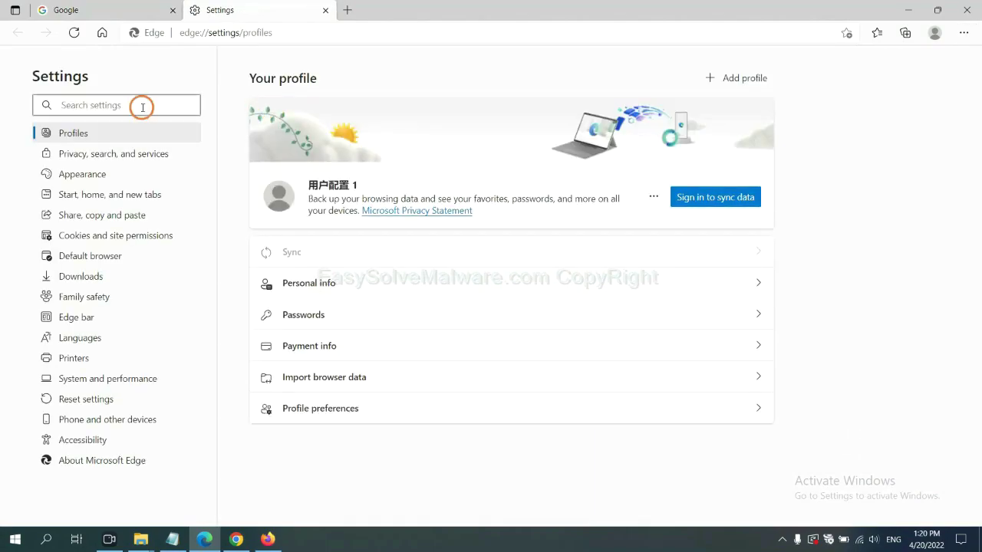
type("re")
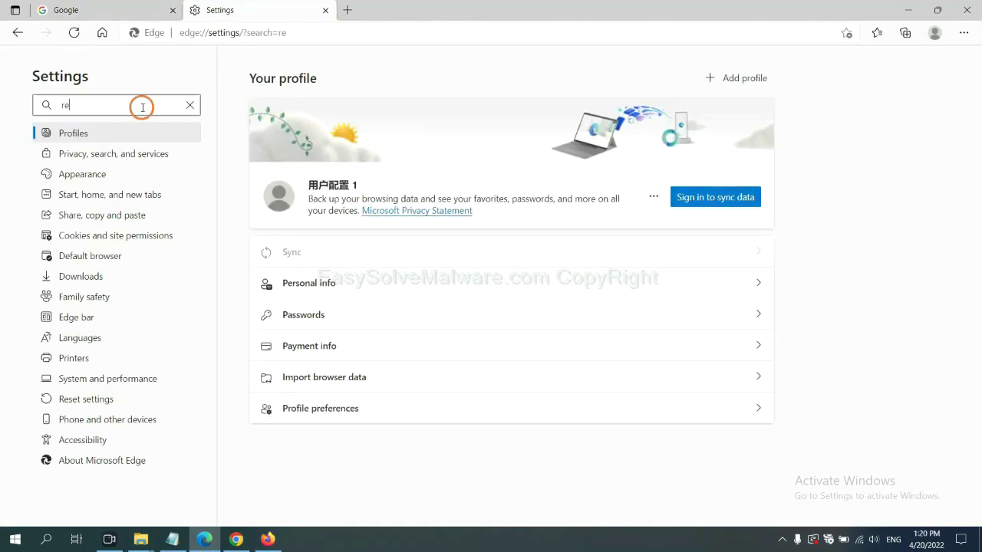
type("set")
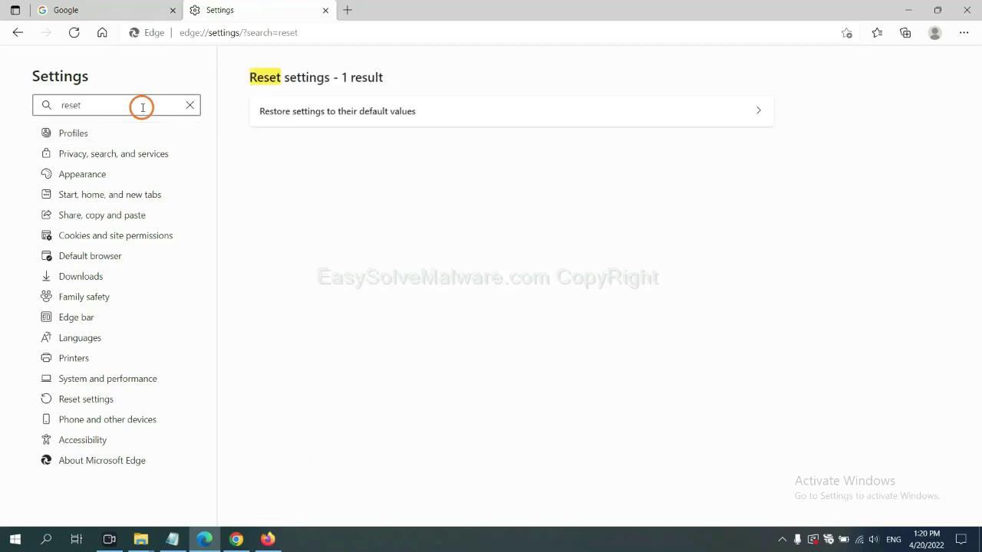
left_click(344, 108)
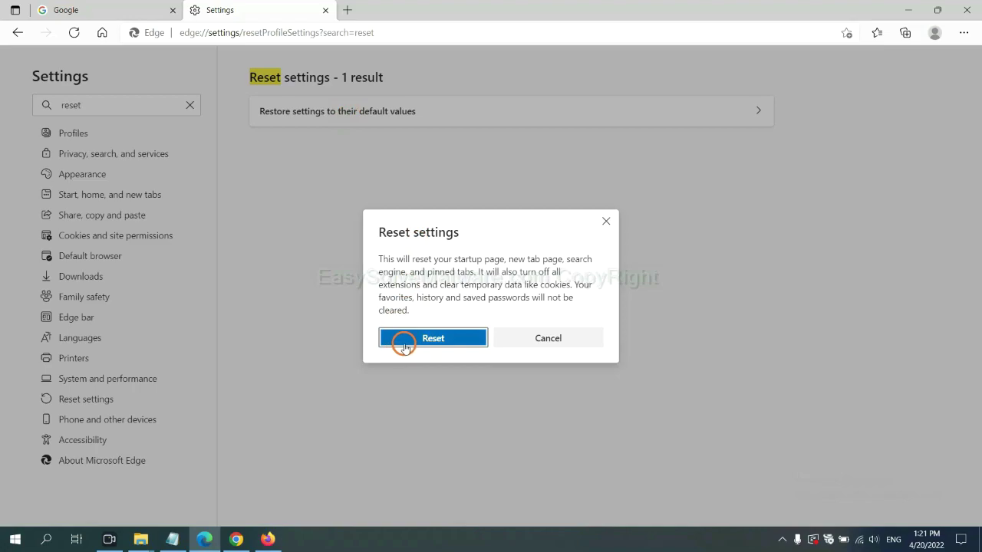